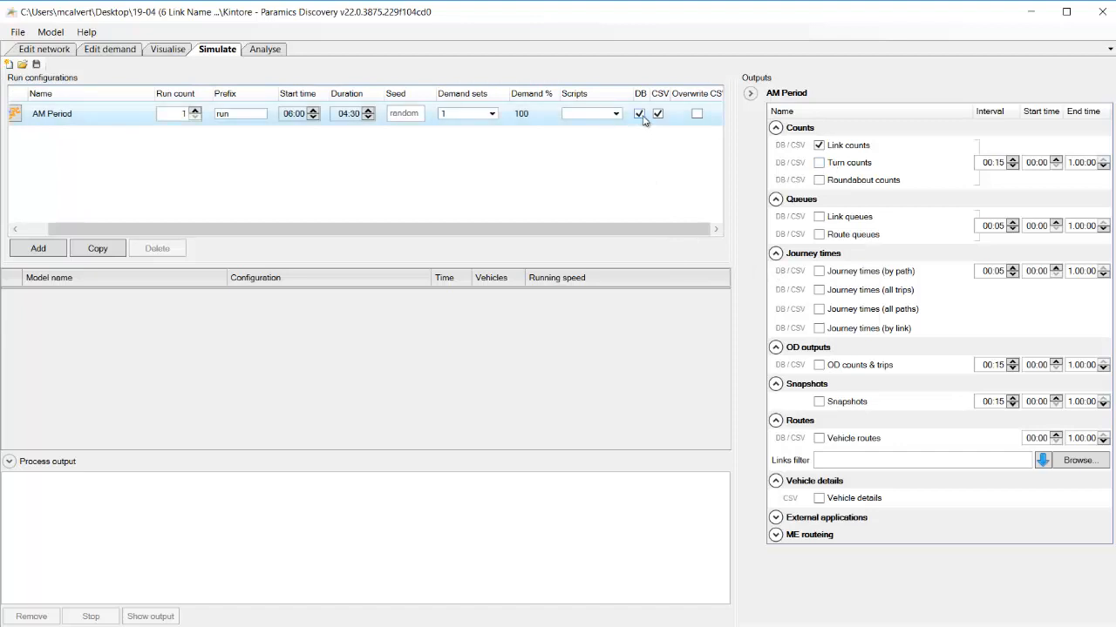
Turn off database output for the AM Period configuration, set its duration to 00:30 and run the simulation
{"action": "left_click", "coordinate": [639, 113]}
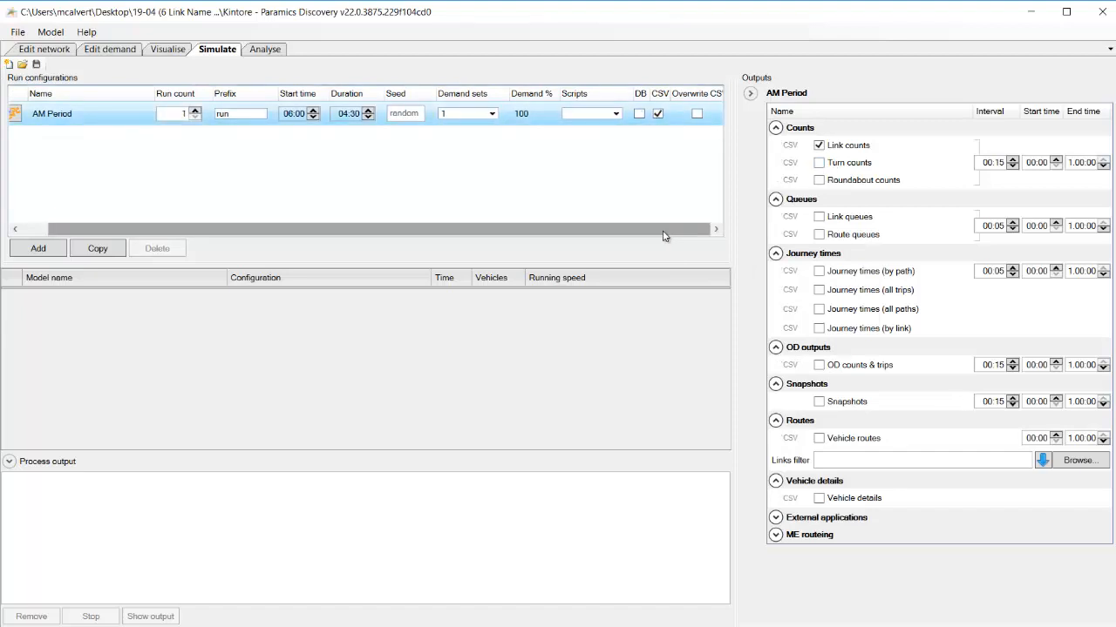
{"action": "left_click_drag", "start_coordinate": [665, 233], "coordinate": [636, 234]}
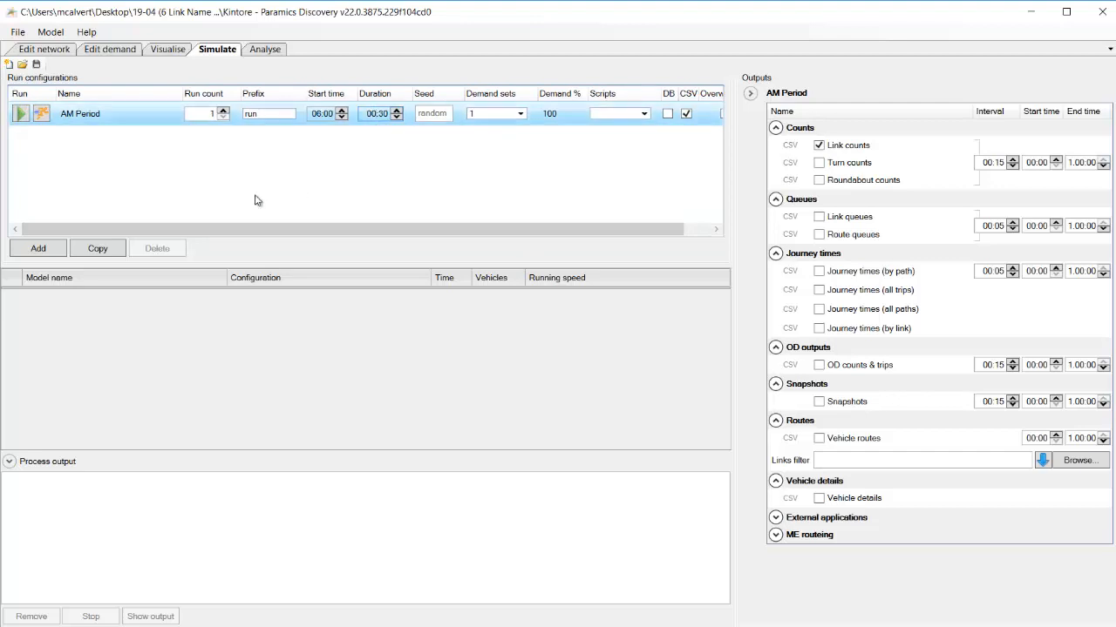
{"action": "left_click", "coordinate": [20, 115]}
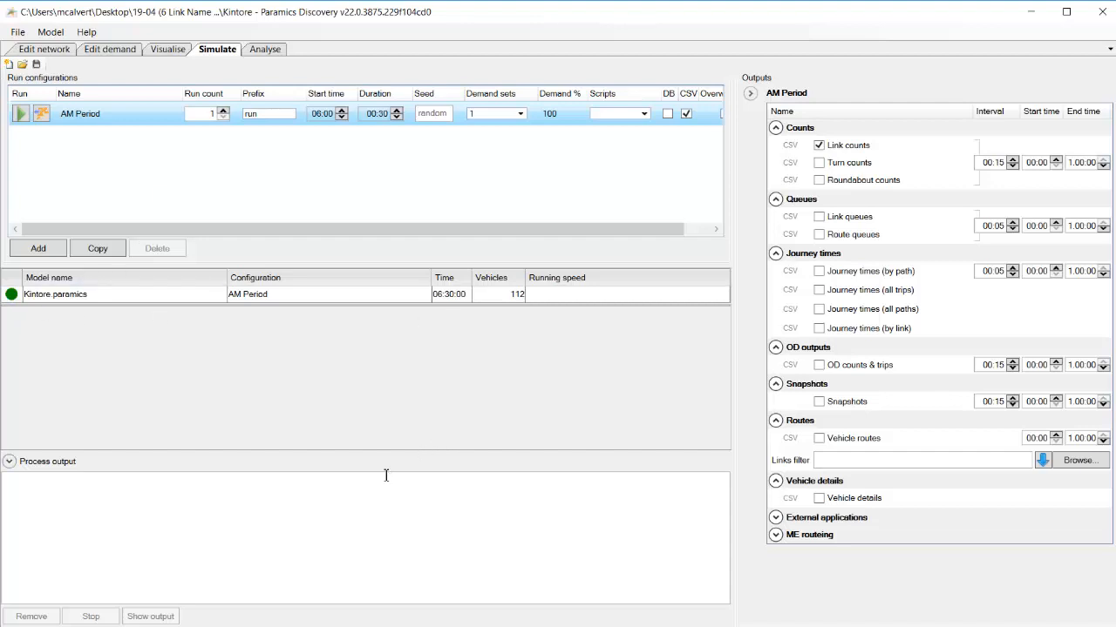
Switch to File Explorer, open turn-counts-links.csv from the Log\run-001 folder in Excel and enlarge its window
{"action": "left_click", "coordinate": [213, 626]}
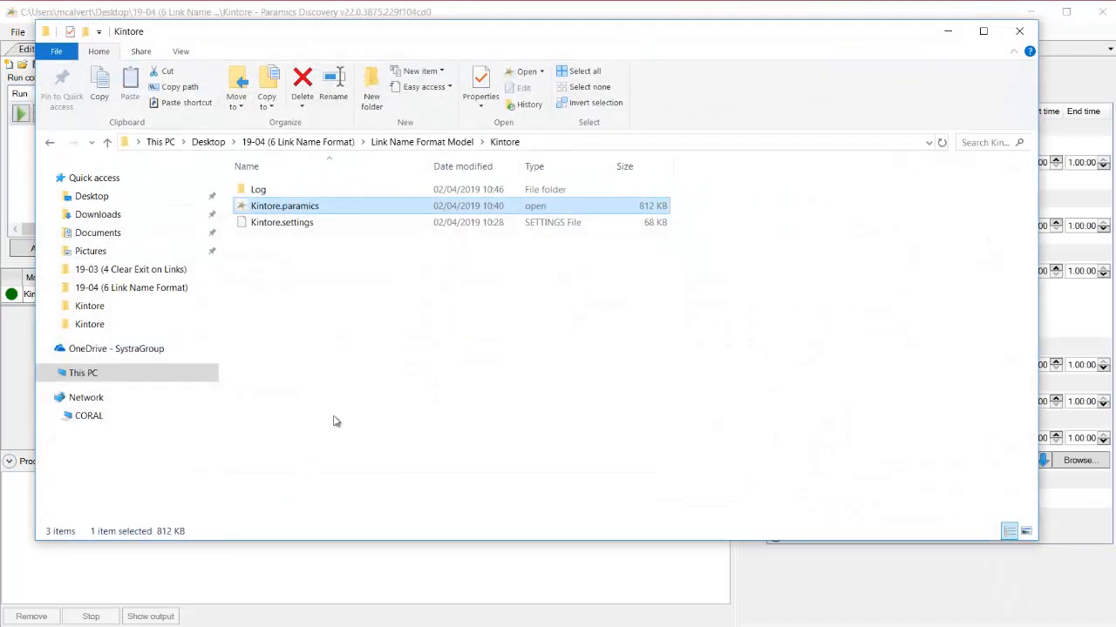
{"action": "double_click", "coordinate": [258, 190]}
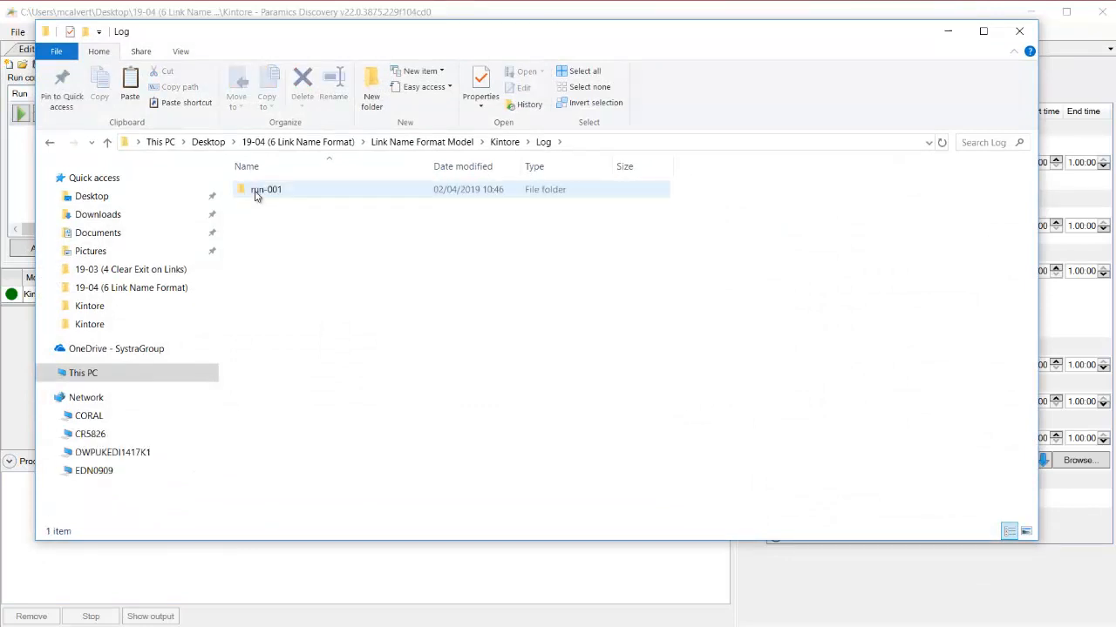
{"action": "double_click", "coordinate": [257, 193]}
{"action": "left_click", "coordinate": [288, 242]}
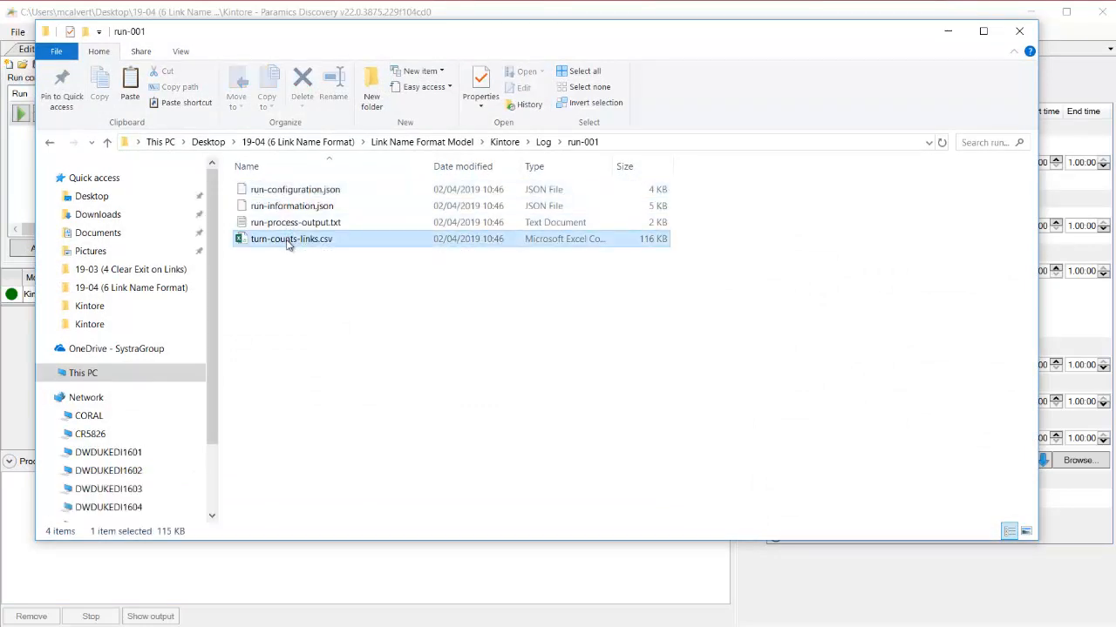
{"action": "double_click", "coordinate": [288, 243]}
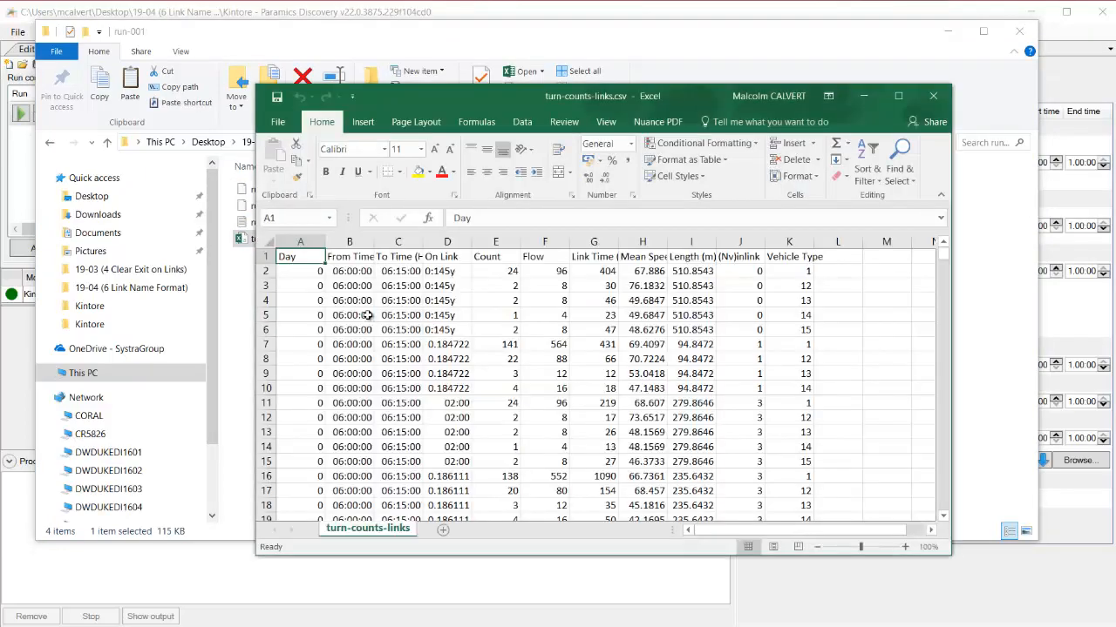
{"action": "left_click_drag", "start_coordinate": [485, 99], "coordinate": [373, 47]}
{"action": "left_click_drag", "start_coordinate": [839, 507], "coordinate": [934, 582]}
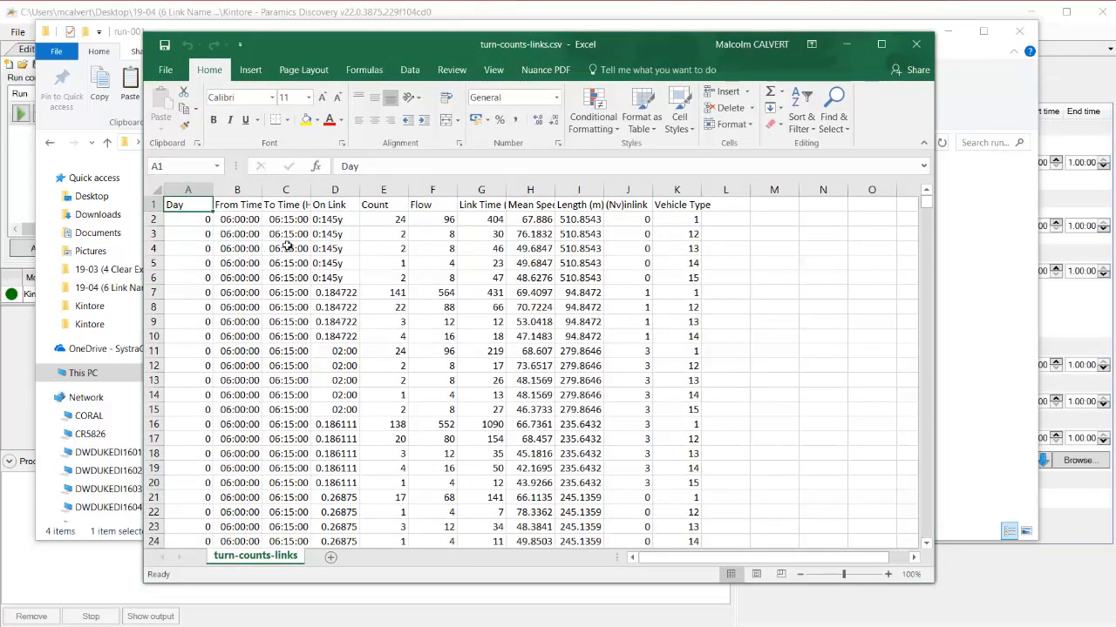
Examine how the link names in the On Link column are interpreted, comparing several cells, and close the file and its folder
{"action": "left_click", "coordinate": [334, 221]}
{"action": "left_click", "coordinate": [335, 190]}
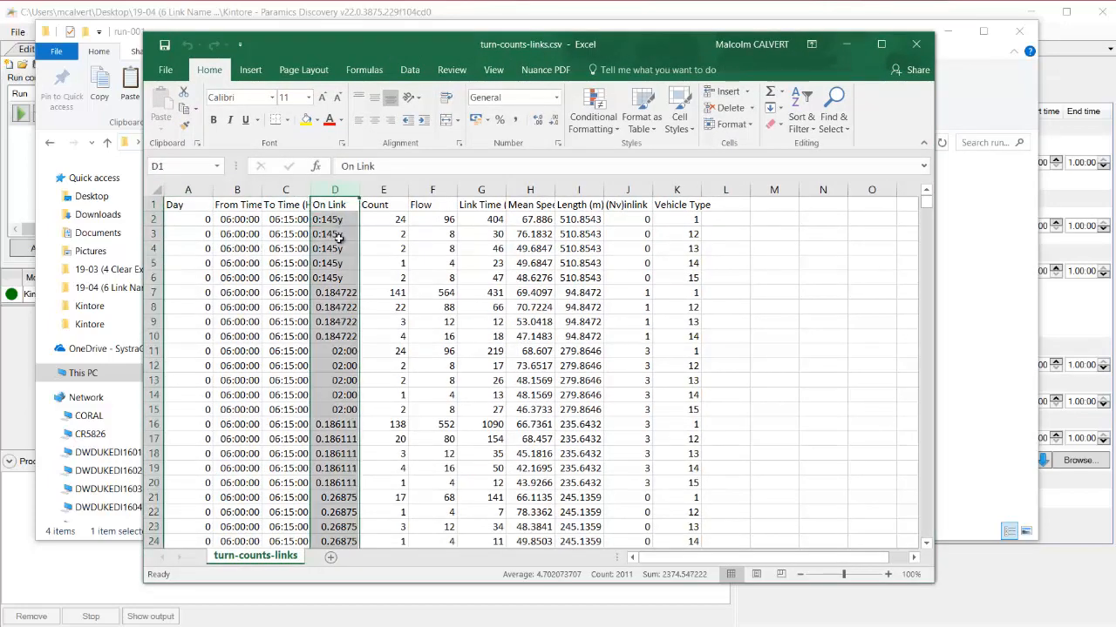
{"action": "left_click", "coordinate": [340, 221]}
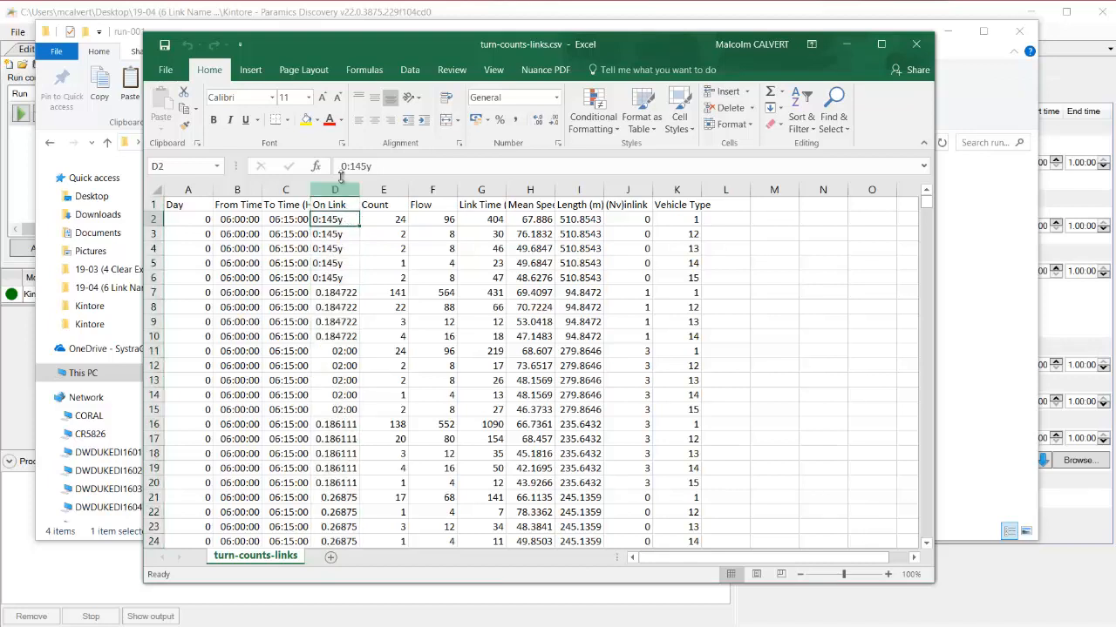
{"action": "left_click", "coordinate": [346, 294]}
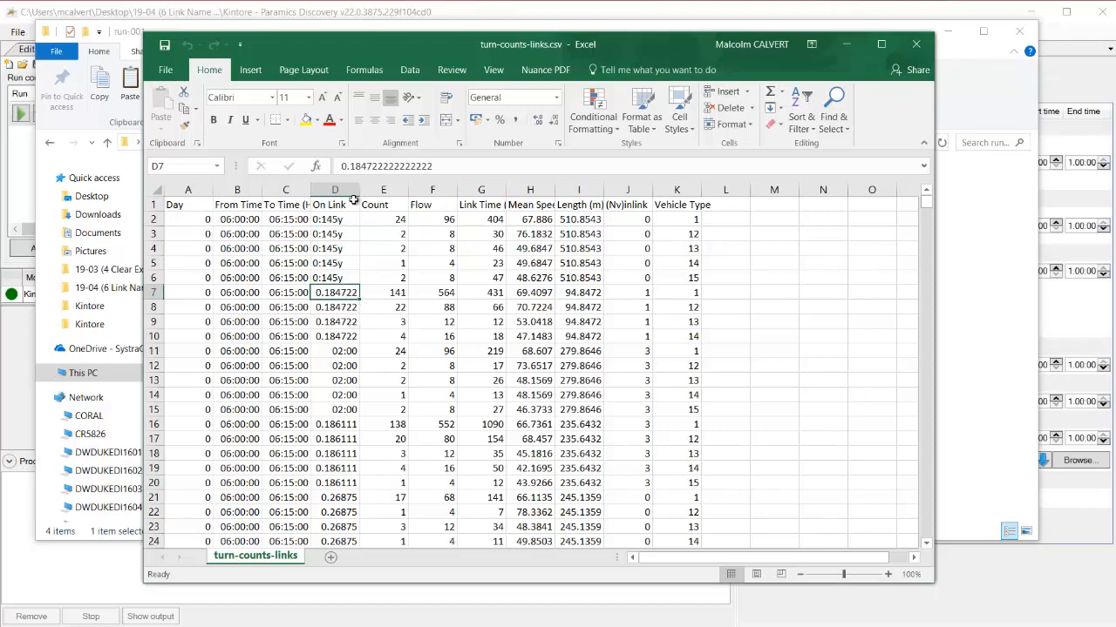
{"action": "scroll", "coordinate": [353, 305], "scroll_direction": "down", "scroll_amount": 1}
{"action": "left_click", "coordinate": [349, 307]}
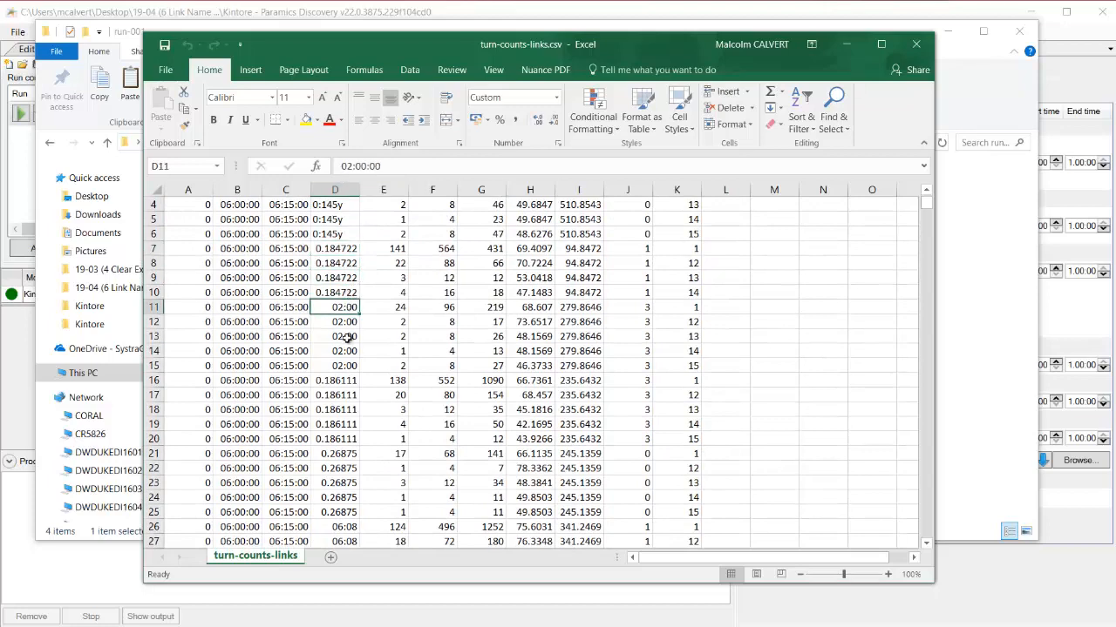
{"action": "scroll", "coordinate": [347, 338], "scroll_direction": "up", "scroll_amount": 1}
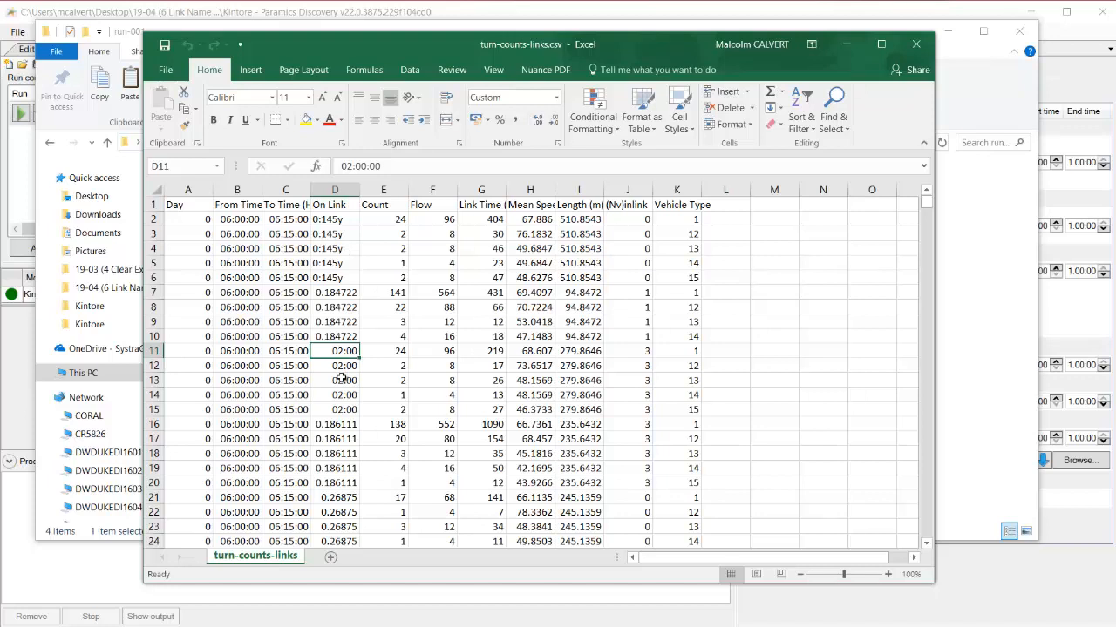
{"action": "left_click", "coordinate": [913, 50]}
{"action": "left_click", "coordinate": [1019, 30]}
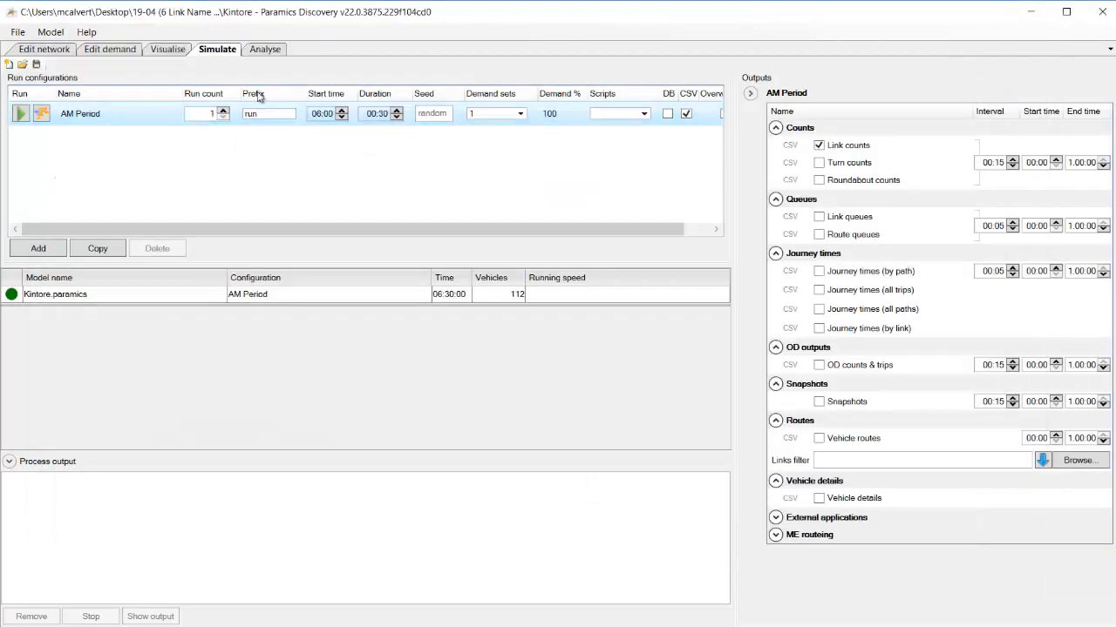
Generate a survey data template from the Matrix estimation tool, saved as survey data.csv in the Kintore folder
{"action": "left_click", "coordinate": [110, 50]}
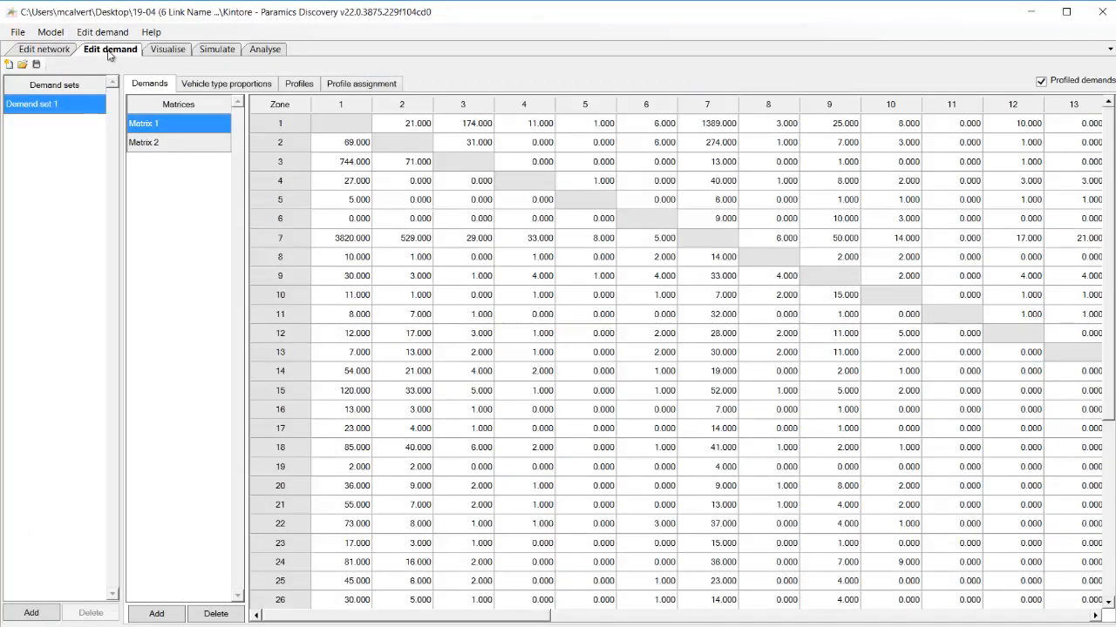
{"action": "left_click", "coordinate": [102, 32]}
{"action": "left_click", "coordinate": [123, 80]}
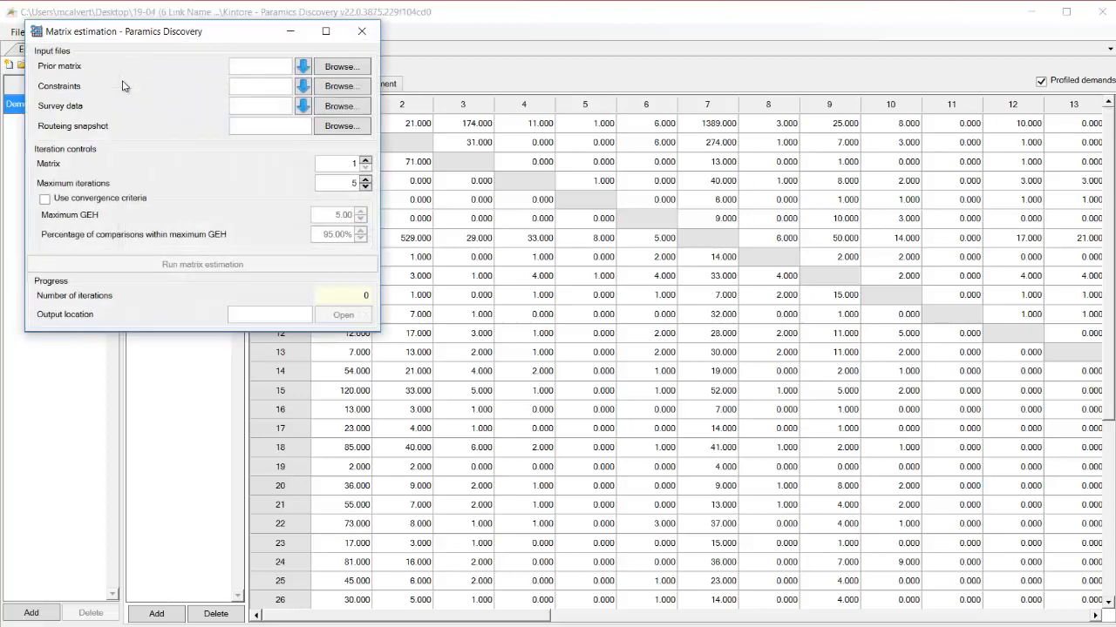
{"action": "left_click", "coordinate": [303, 106]}
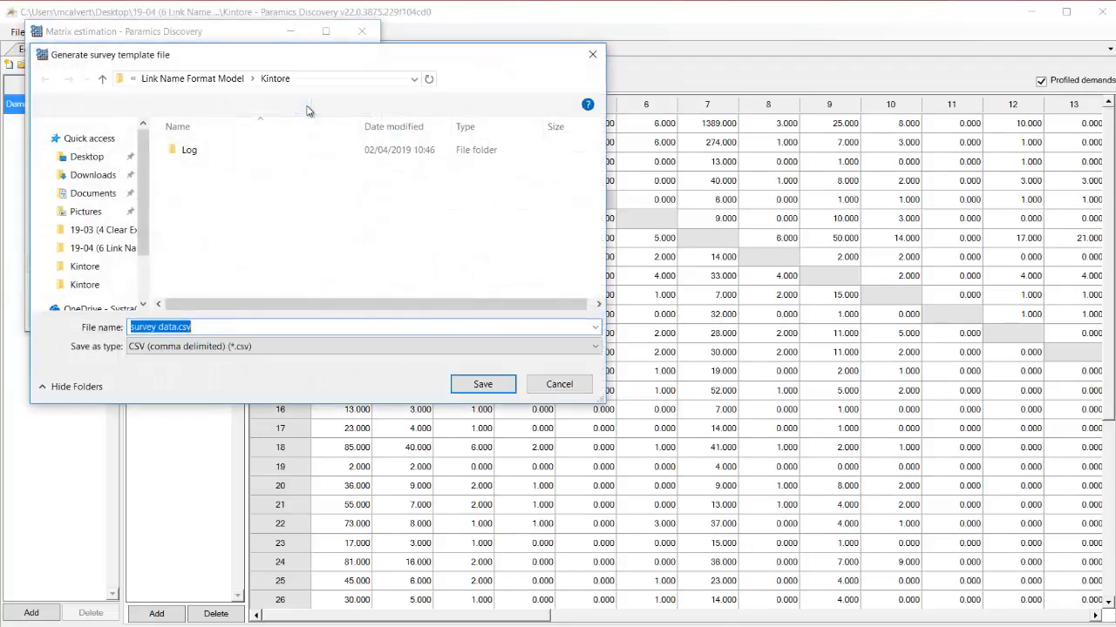
{"action": "left_click", "coordinate": [481, 384]}
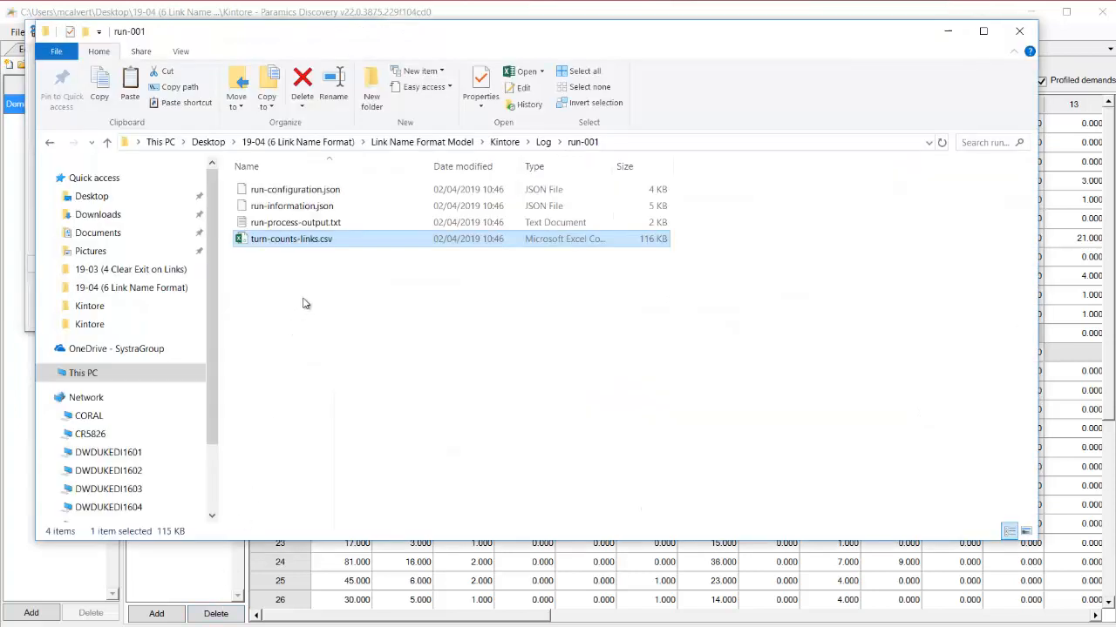
Open survey data.csv from the Kintore folder in Excel and look through its junction turn count rows
{"action": "left_click", "coordinate": [504, 141]}
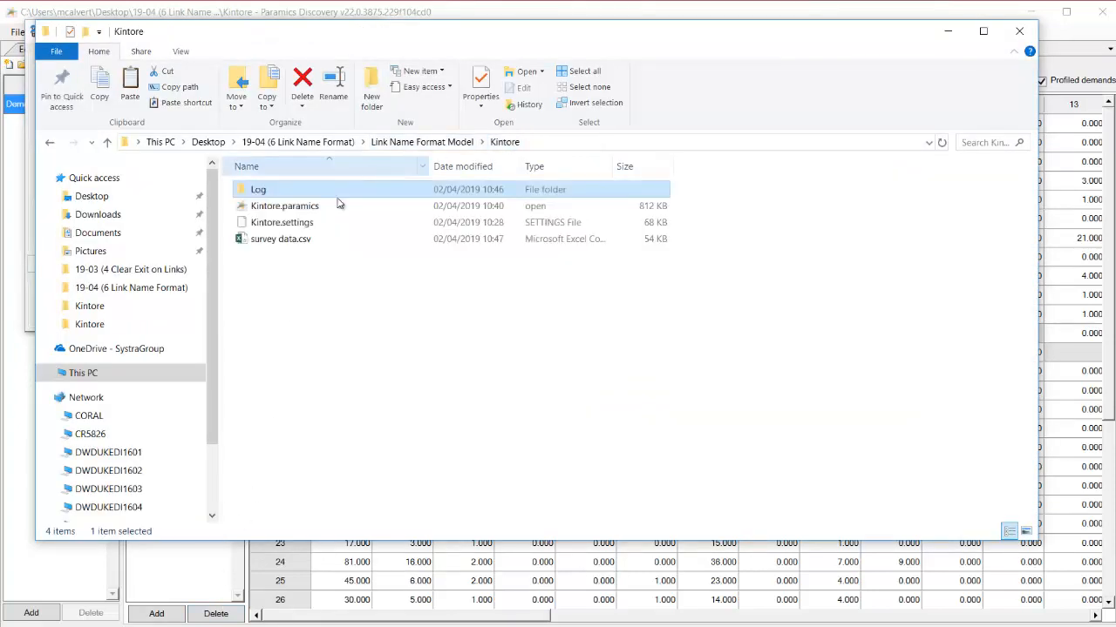
{"action": "double_click", "coordinate": [283, 239]}
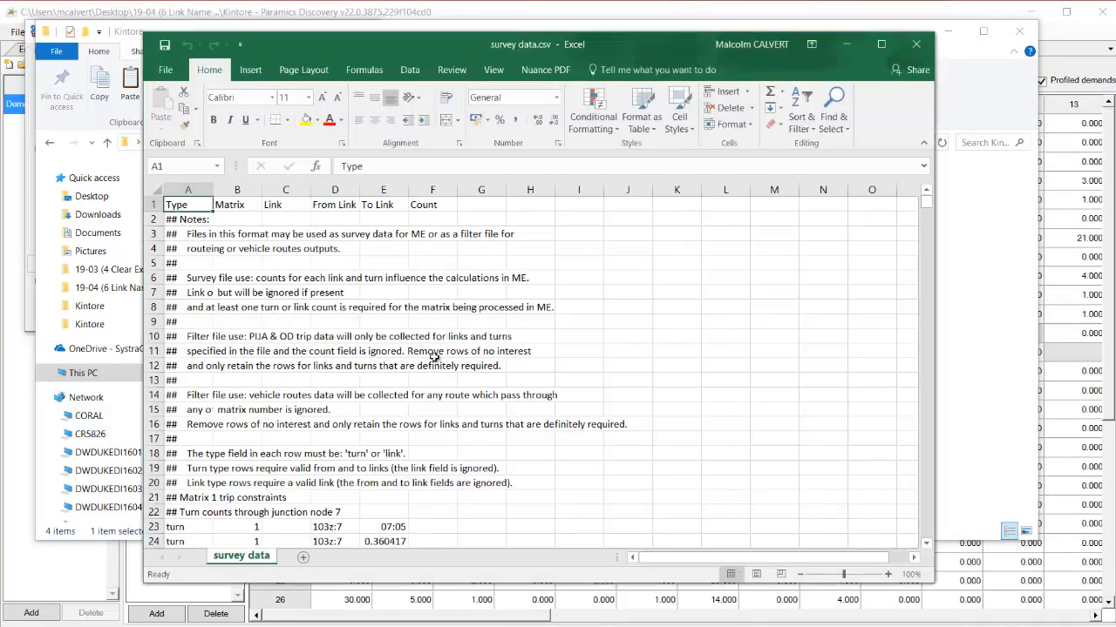
{"action": "left_click", "coordinate": [422, 394]}
{"action": "scroll", "coordinate": [440, 353], "scroll_direction": "down", "scroll_amount": 7}
{"action": "scroll", "coordinate": [438, 351], "scroll_direction": "down", "scroll_amount": 1}
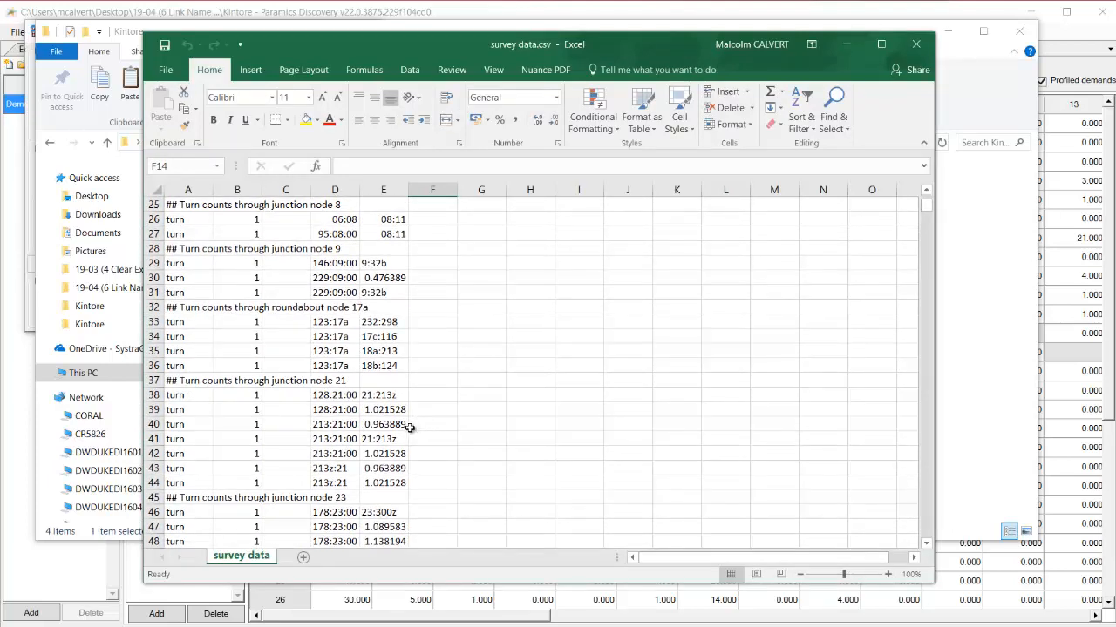
{"action": "scroll", "coordinate": [387, 436], "scroll_direction": "down", "scroll_amount": 2}
{"action": "scroll", "coordinate": [388, 435], "scroll_direction": "down", "scroll_amount": 1}
Inspect the From Link and To Link values for junction node 21, and close the file, its folder and the matrix estimation window
{"action": "left_click", "coordinate": [339, 310]}
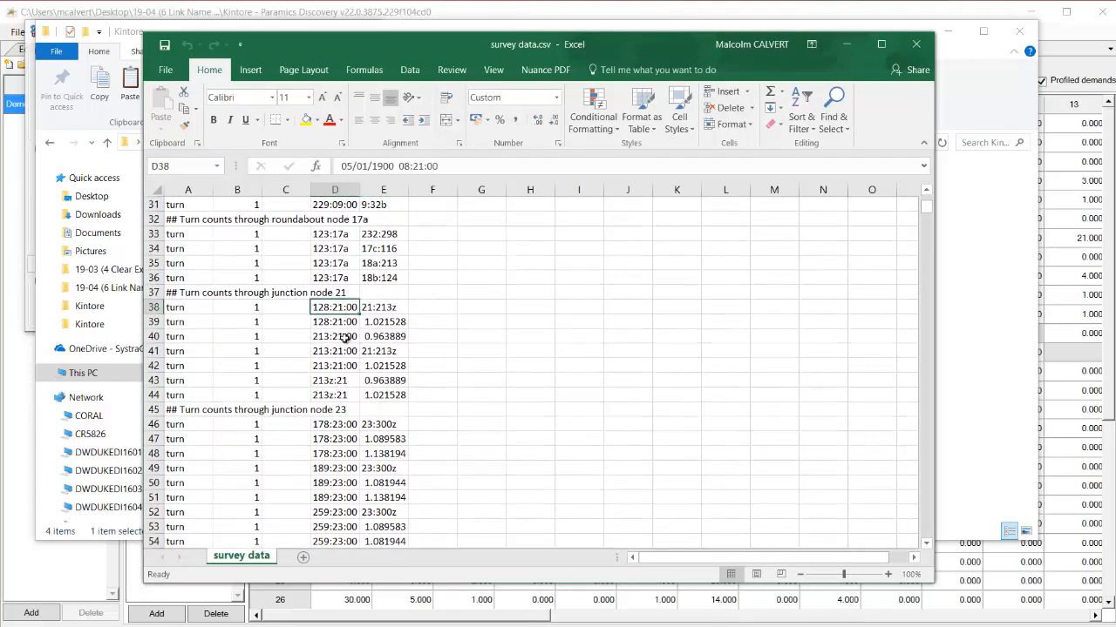
{"action": "left_click", "coordinate": [386, 308]}
{"action": "left_click", "coordinate": [382, 323]}
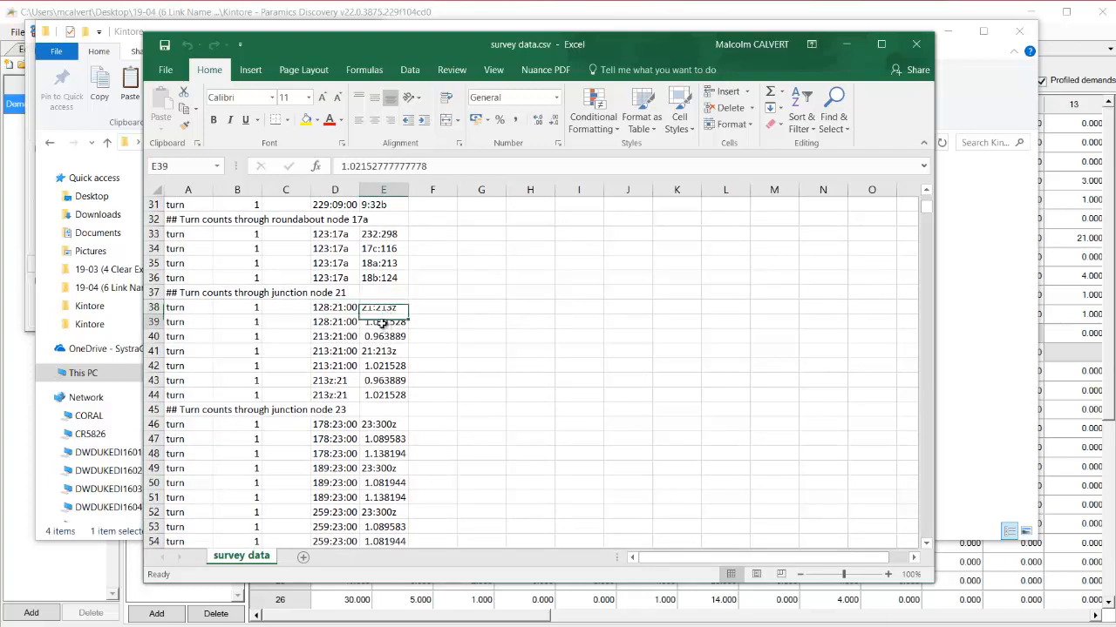
{"action": "left_click", "coordinate": [353, 321]}
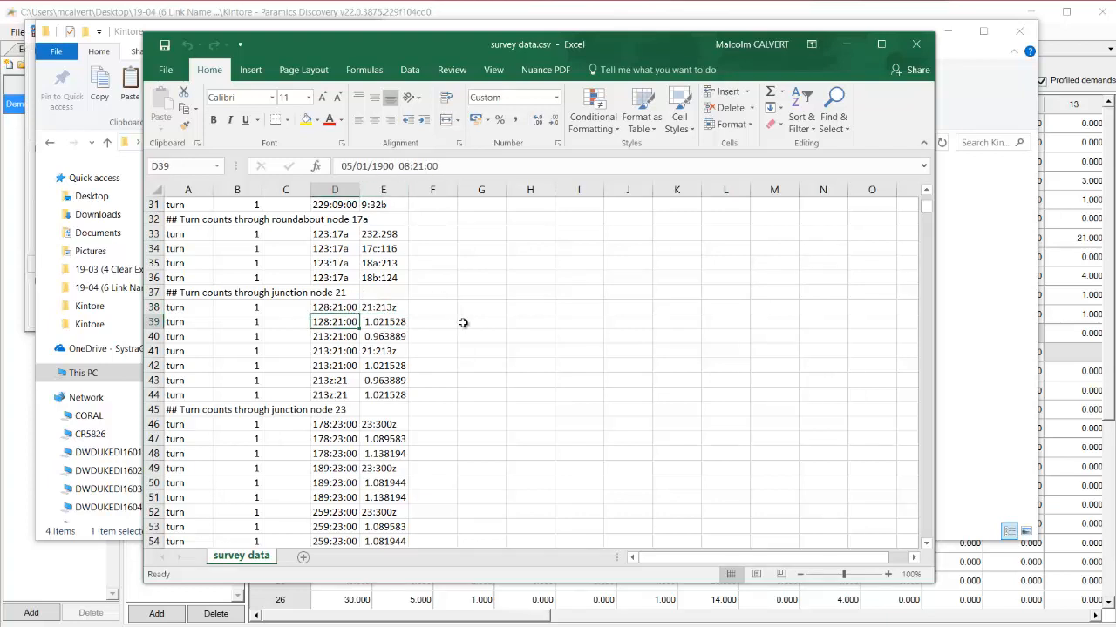
{"action": "left_click", "coordinate": [463, 323]}
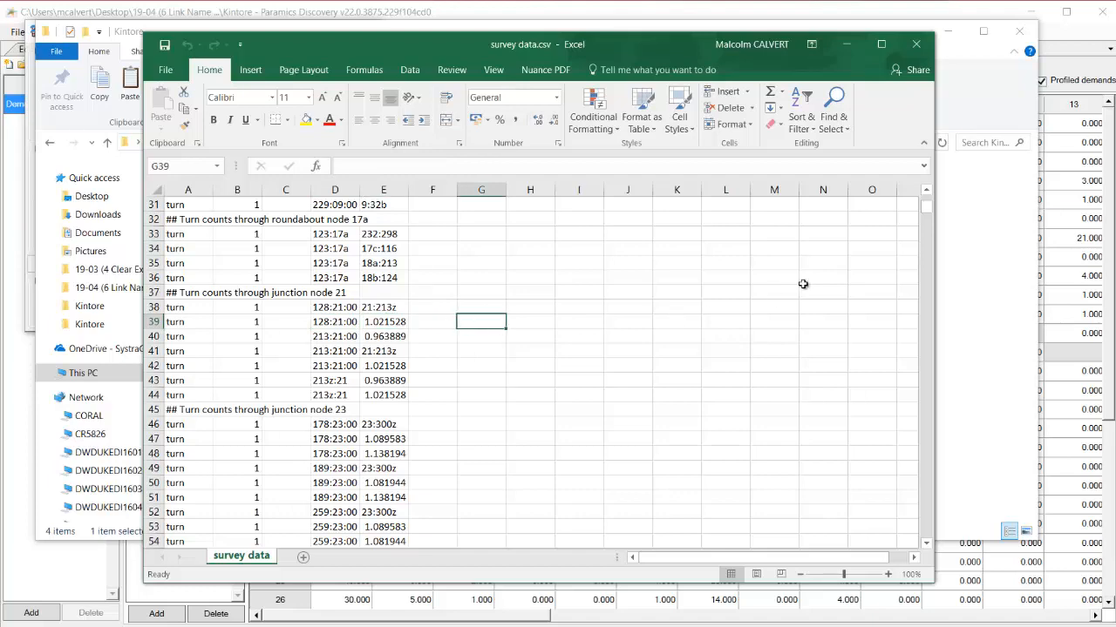
{"action": "left_click", "coordinate": [916, 43]}
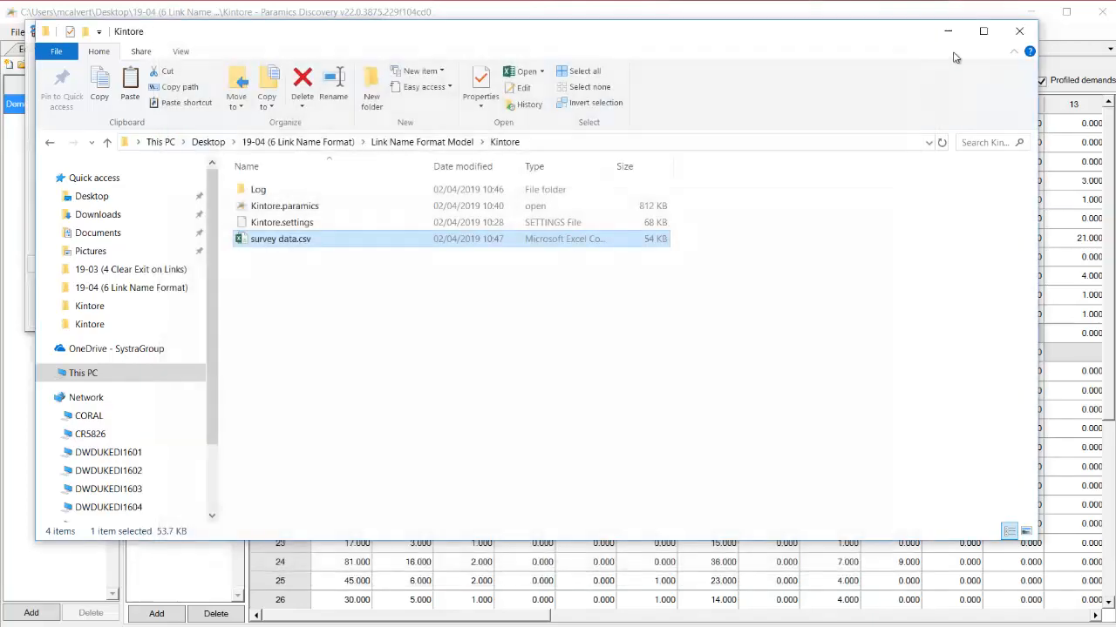
{"action": "left_click", "coordinate": [934, 16]}
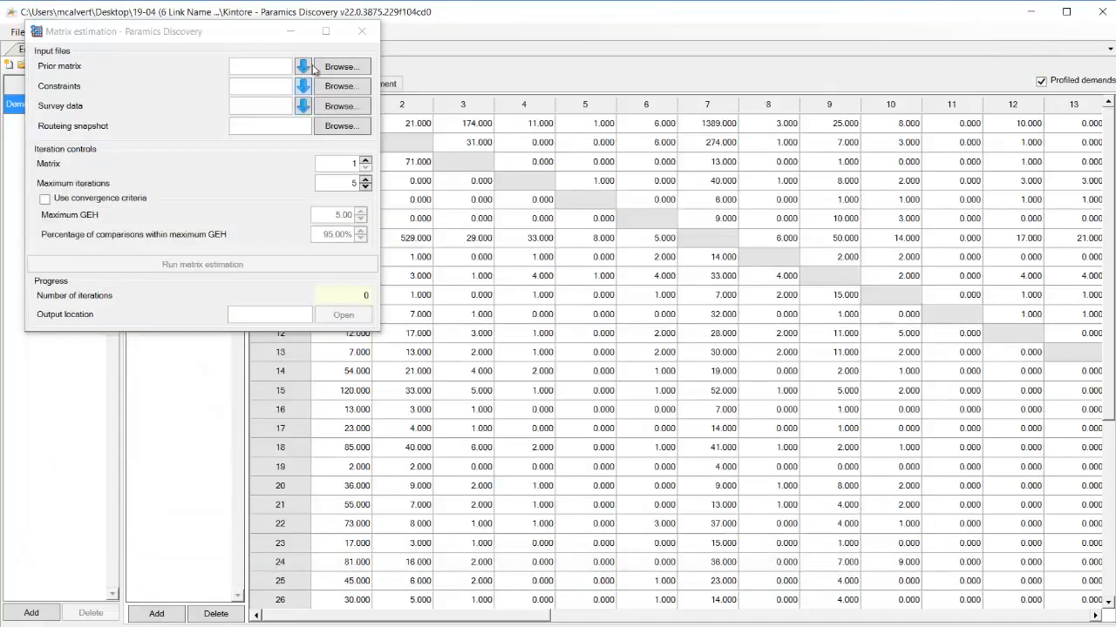
{"action": "left_click", "coordinate": [362, 31]}
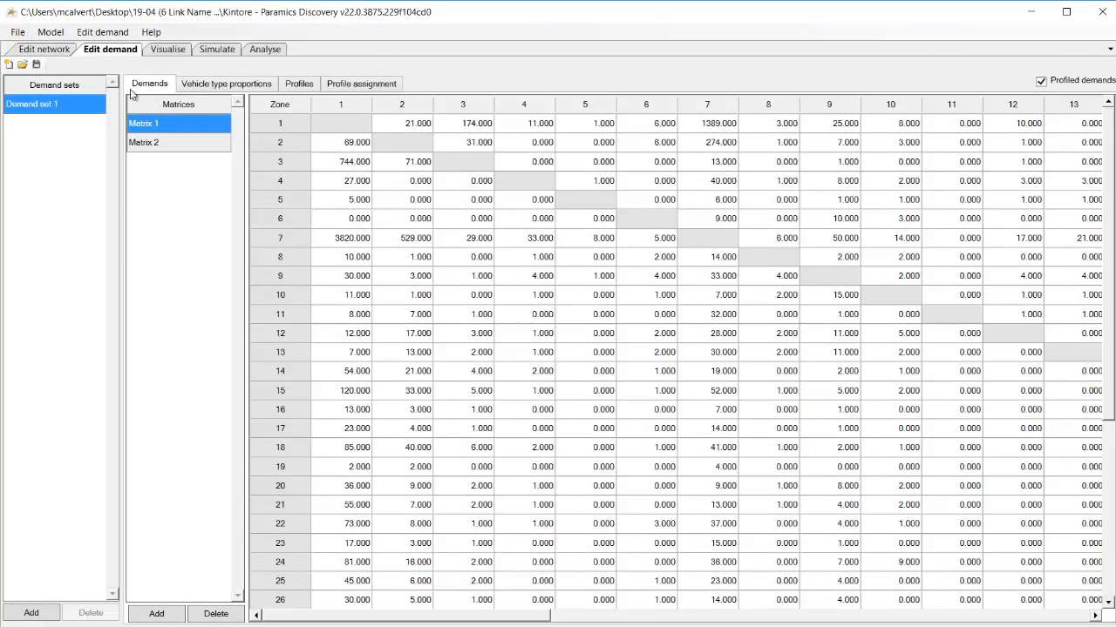
Set the model's CSV export link name format to Double colon, Excel compatible (1::2)
{"action": "left_click", "coordinate": [46, 50]}
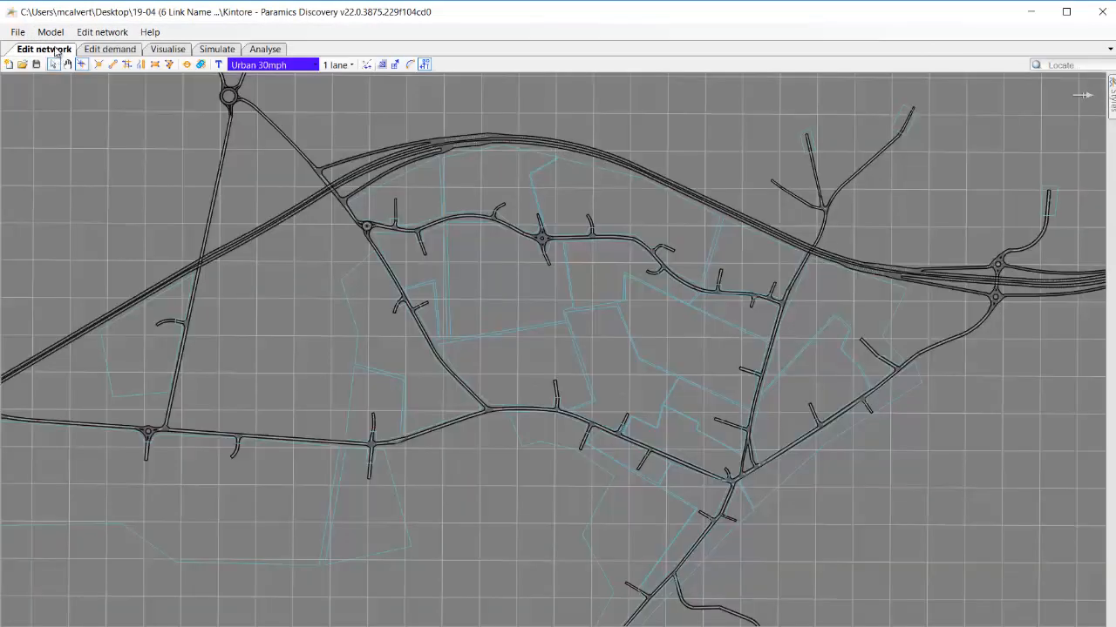
{"action": "left_click", "coordinate": [52, 33]}
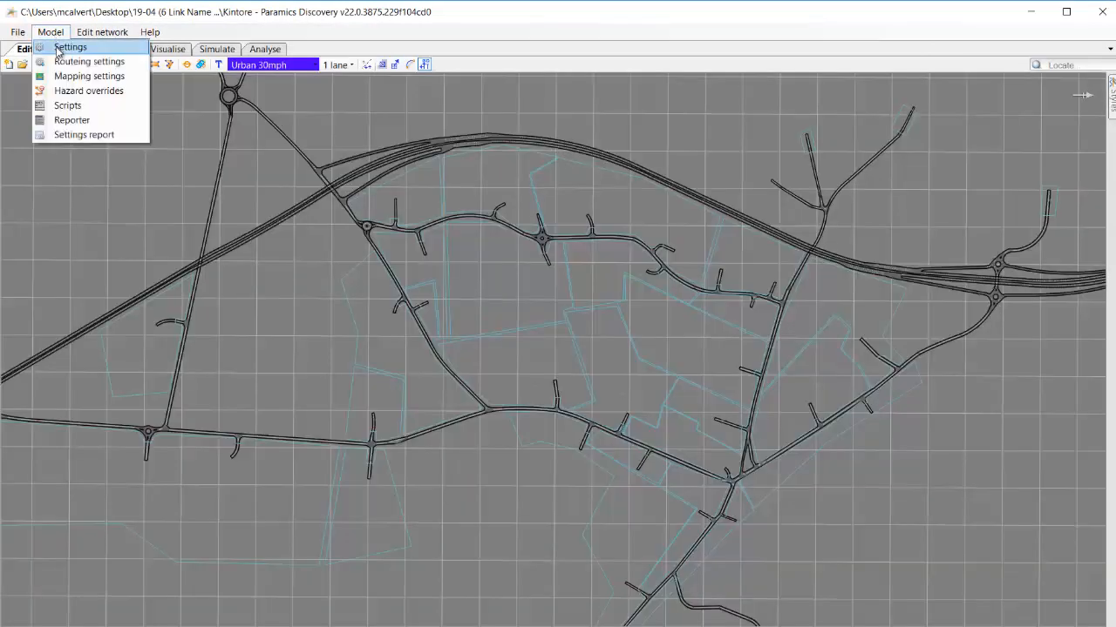
{"action": "left_click", "coordinate": [61, 46]}
{"action": "left_click_drag", "start_coordinate": [180, 55], "coordinate": [219, 64]}
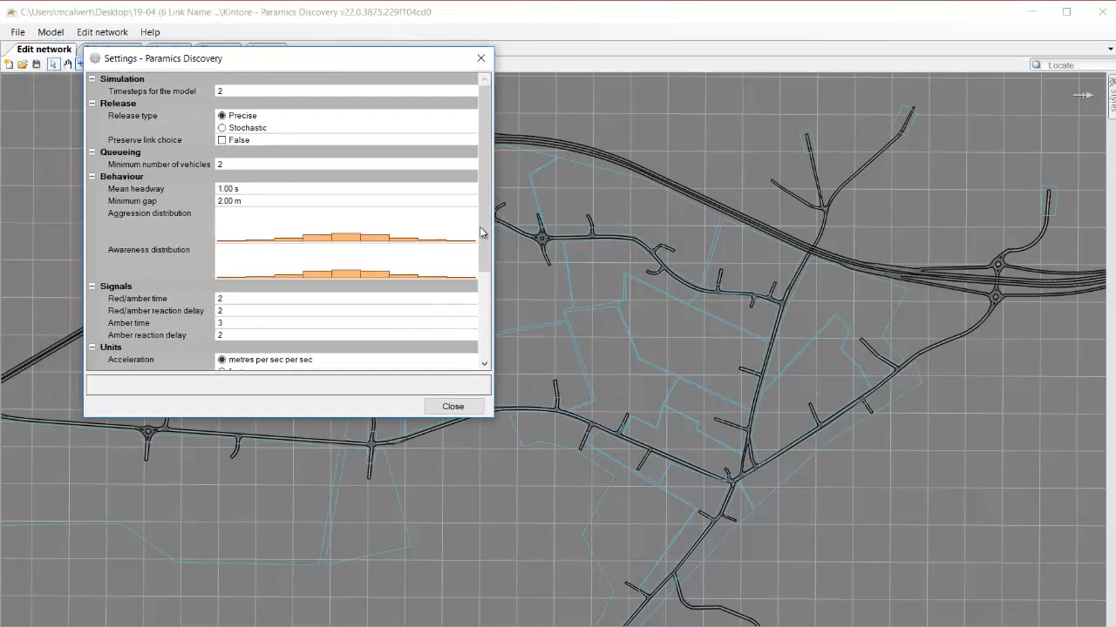
{"action": "left_click_drag", "start_coordinate": [490, 206], "coordinate": [489, 300]}
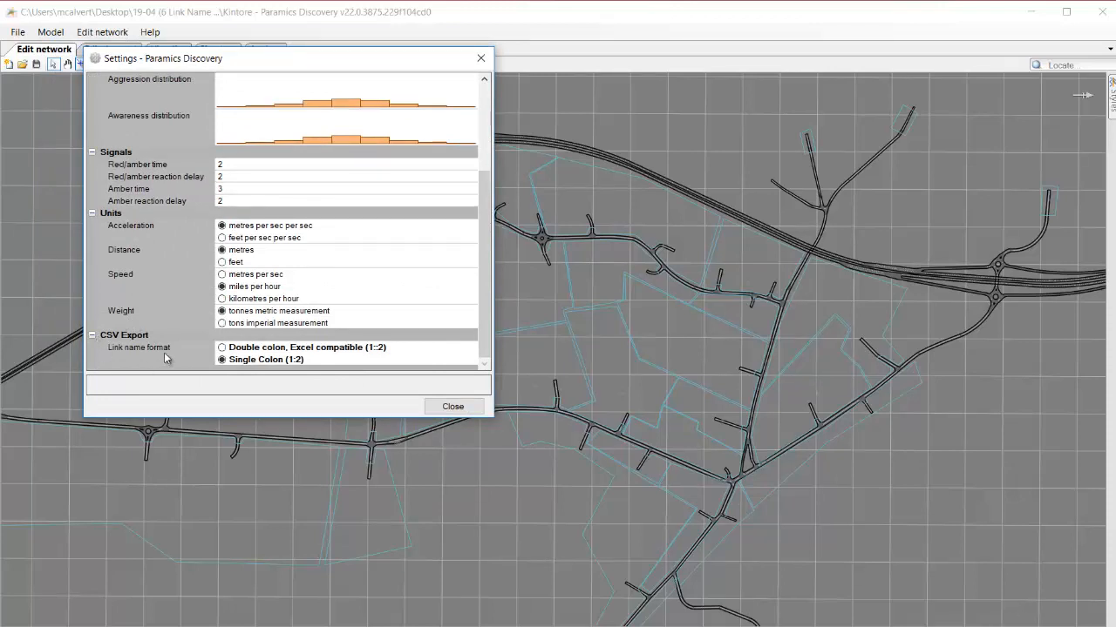
{"action": "left_click", "coordinate": [222, 352]}
{"action": "left_click", "coordinate": [225, 328]}
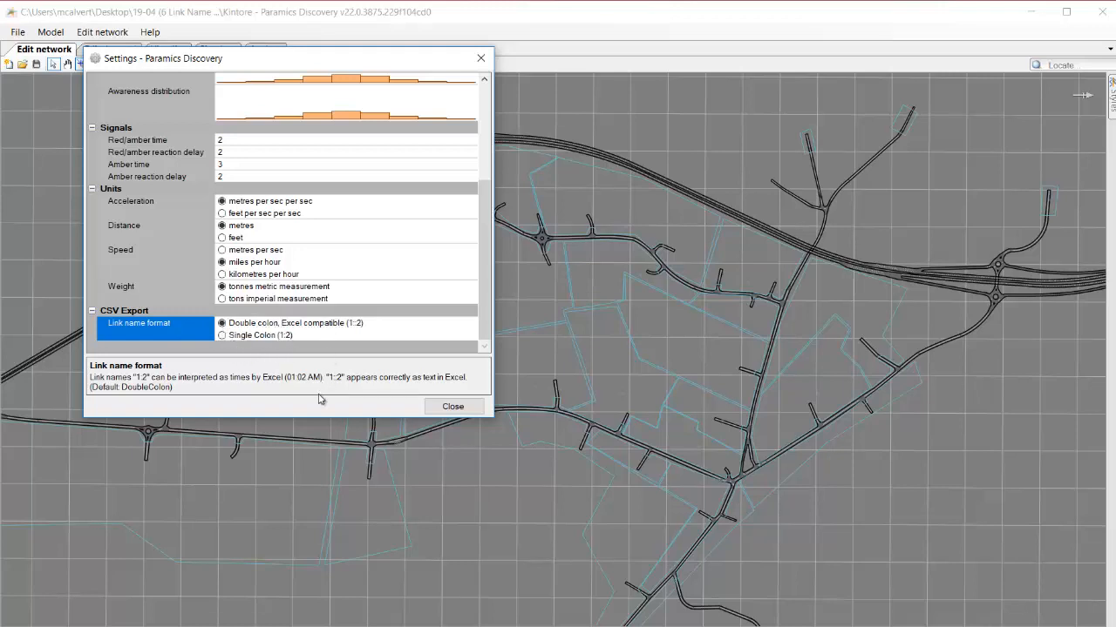
{"action": "left_click", "coordinate": [451, 410]}
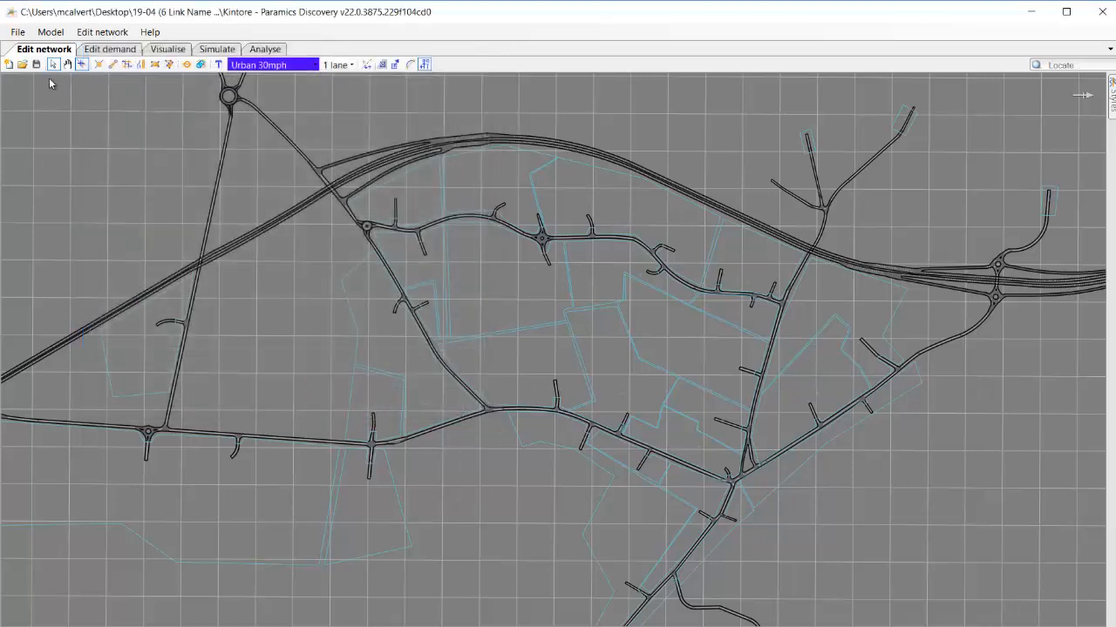
Save the model and return to the simulation run configurations
{"action": "left_click", "coordinate": [37, 65]}
{"action": "left_click", "coordinate": [217, 50]}
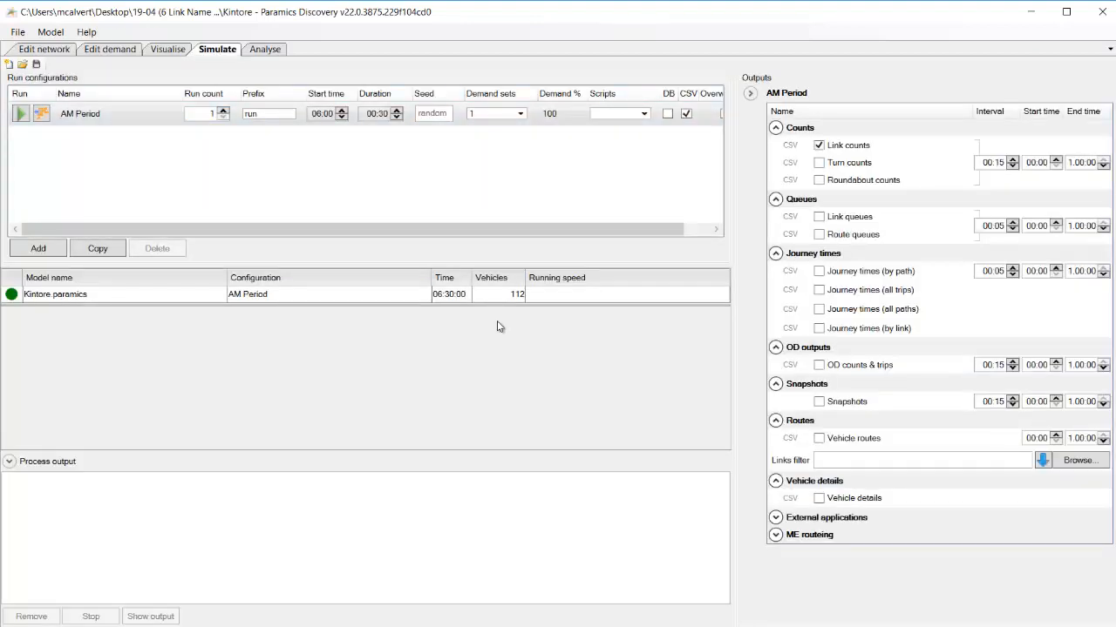
Run the AM Period configuration and generate a new survey data template from matrix estimation, overwriting survey data.csv
{"action": "left_click", "coordinate": [21, 114]}
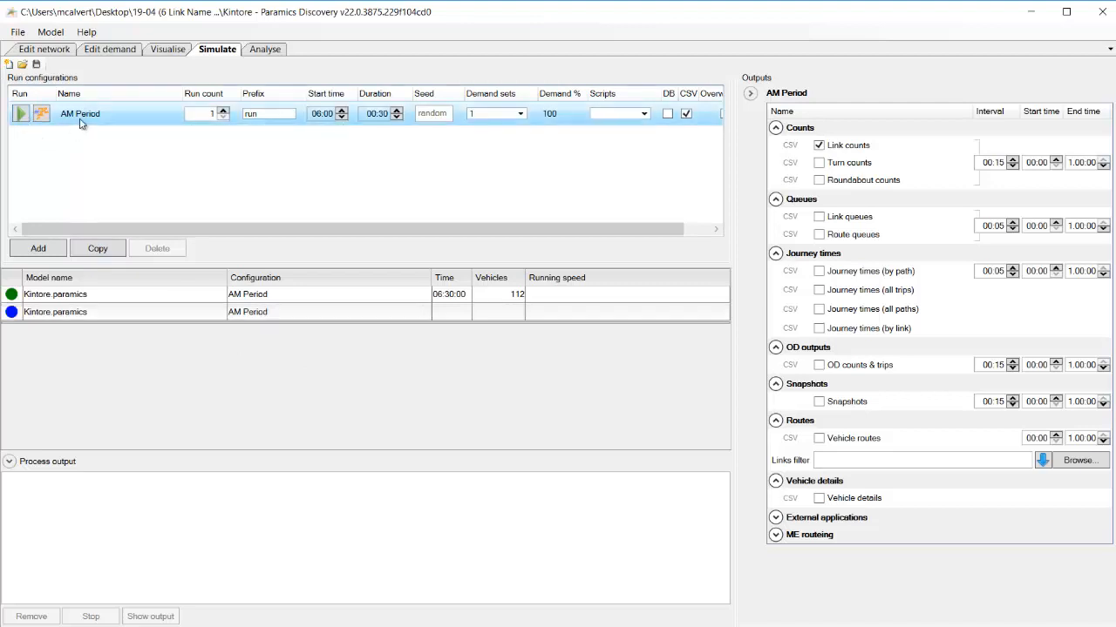
{"action": "left_click", "coordinate": [111, 51]}
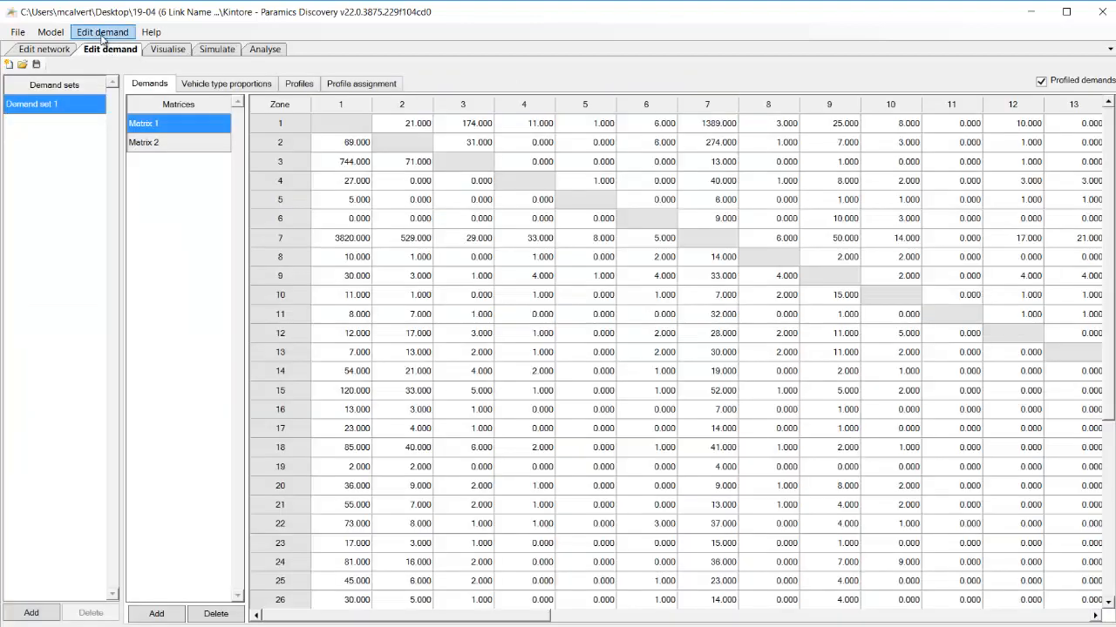
{"action": "left_click", "coordinate": [102, 32]}
{"action": "left_click", "coordinate": [107, 80]}
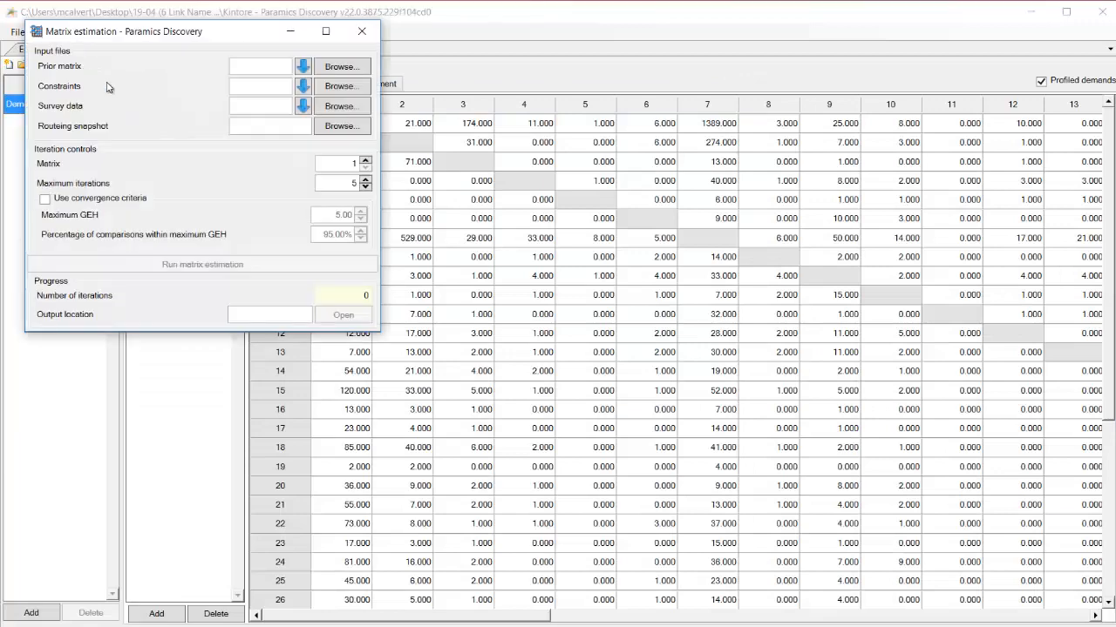
{"action": "left_click", "coordinate": [302, 106]}
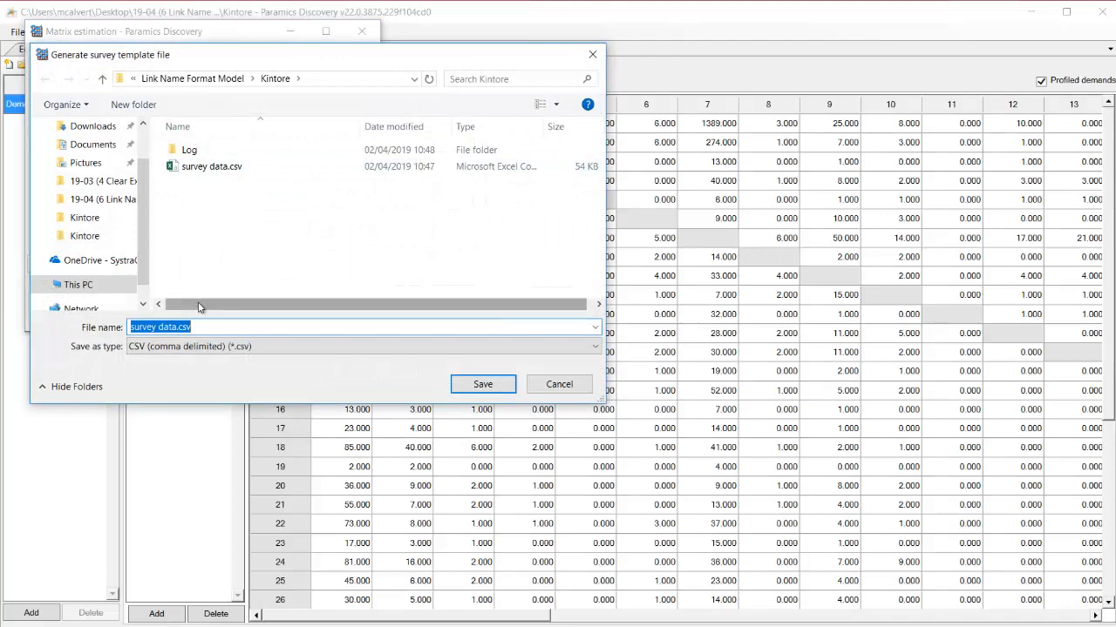
{"action": "left_click", "coordinate": [491, 388]}
{"action": "left_click", "coordinate": [620, 323]}
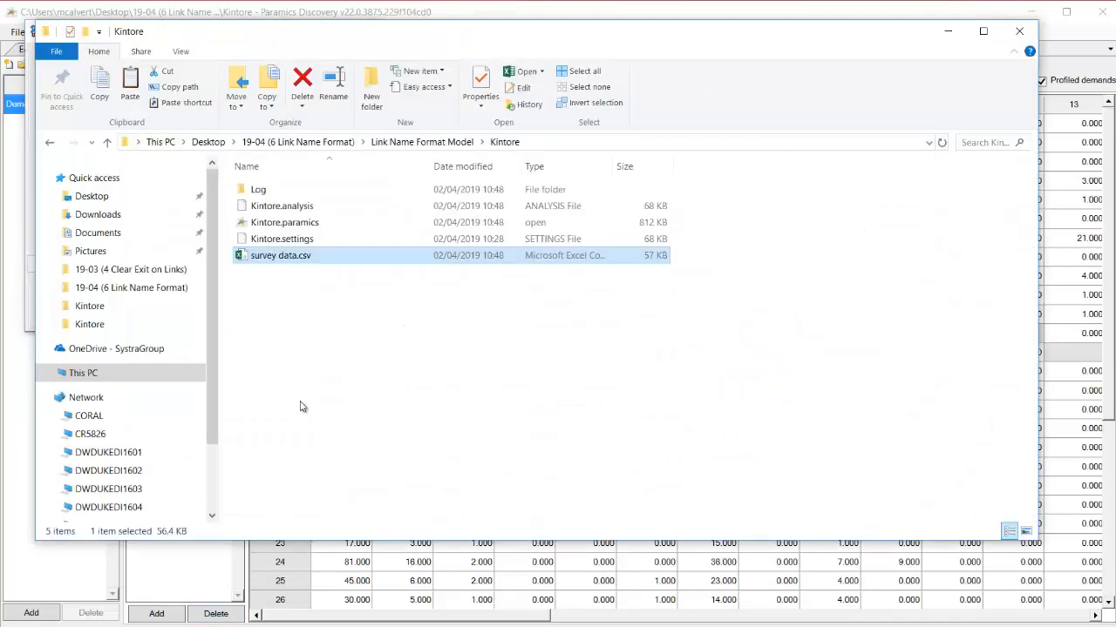
Open survey data.csv from the Kintore folder in Excel and enlarge the view of the junction node 7 turn counts
{"action": "left_click", "coordinate": [308, 353]}
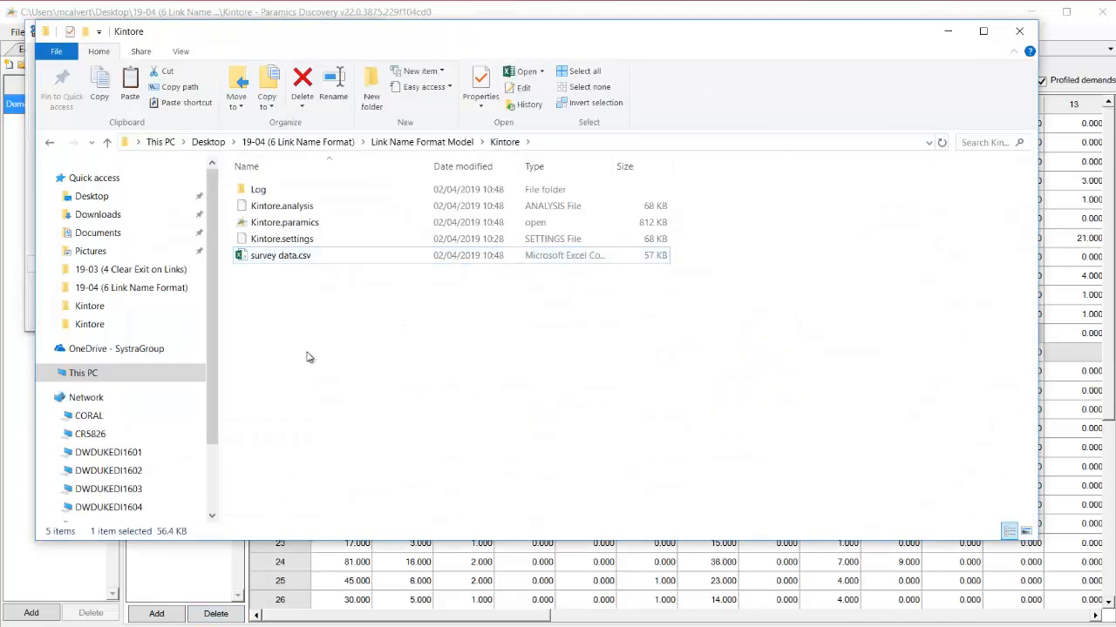
{"action": "double_click", "coordinate": [277, 258]}
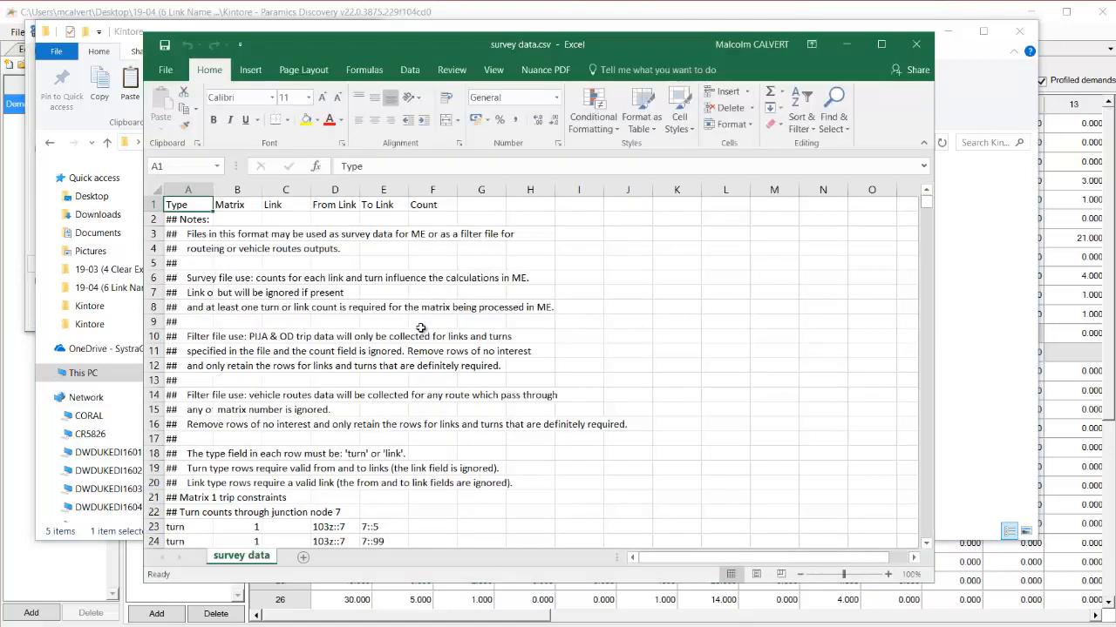
{"action": "scroll", "coordinate": [410, 358], "scroll_direction": "down", "scroll_amount": 4}
{"action": "scroll", "coordinate": [410, 359], "scroll_direction": "down", "scroll_amount": 3}
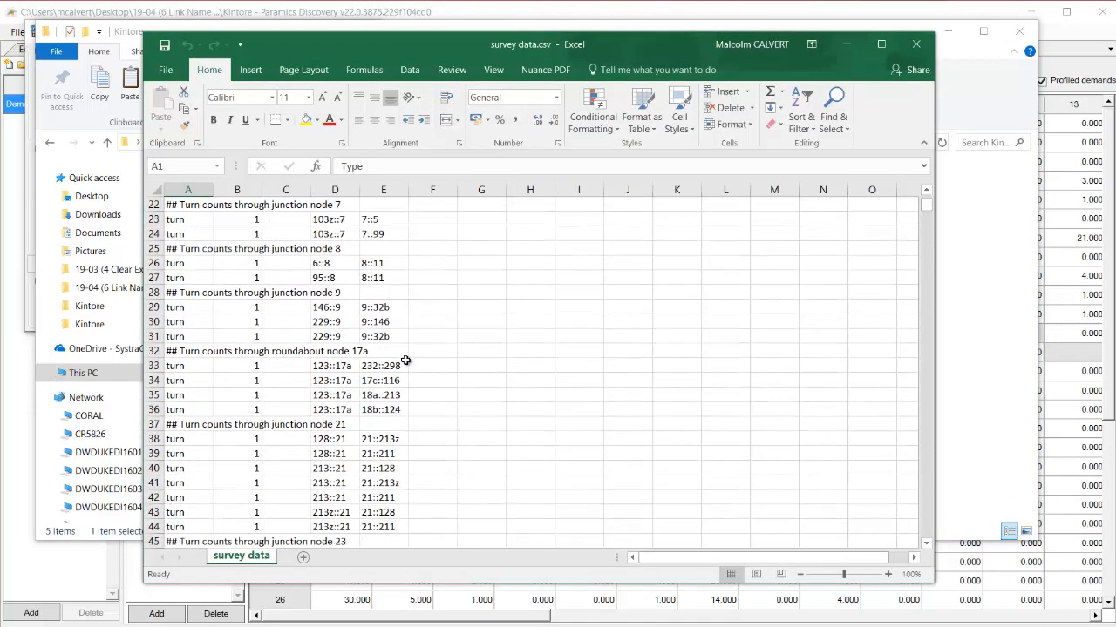
{"action": "left_click", "coordinate": [338, 220]}
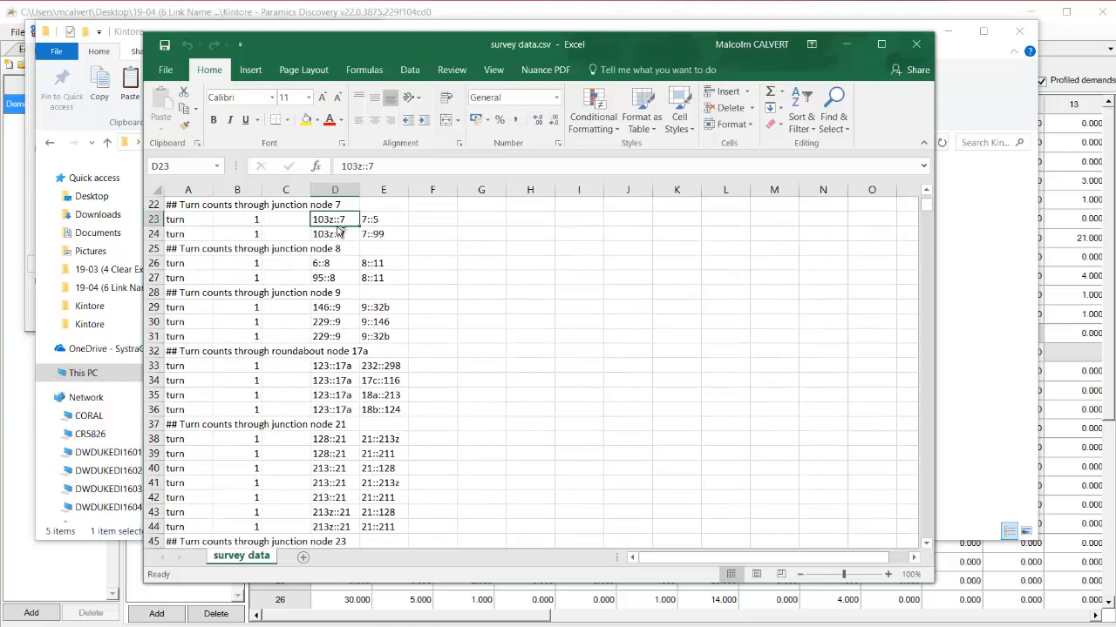
{"action": "scroll", "coordinate": [338, 231], "scroll_direction": "up", "scroll_amount": 4, "text": "ctrl"}
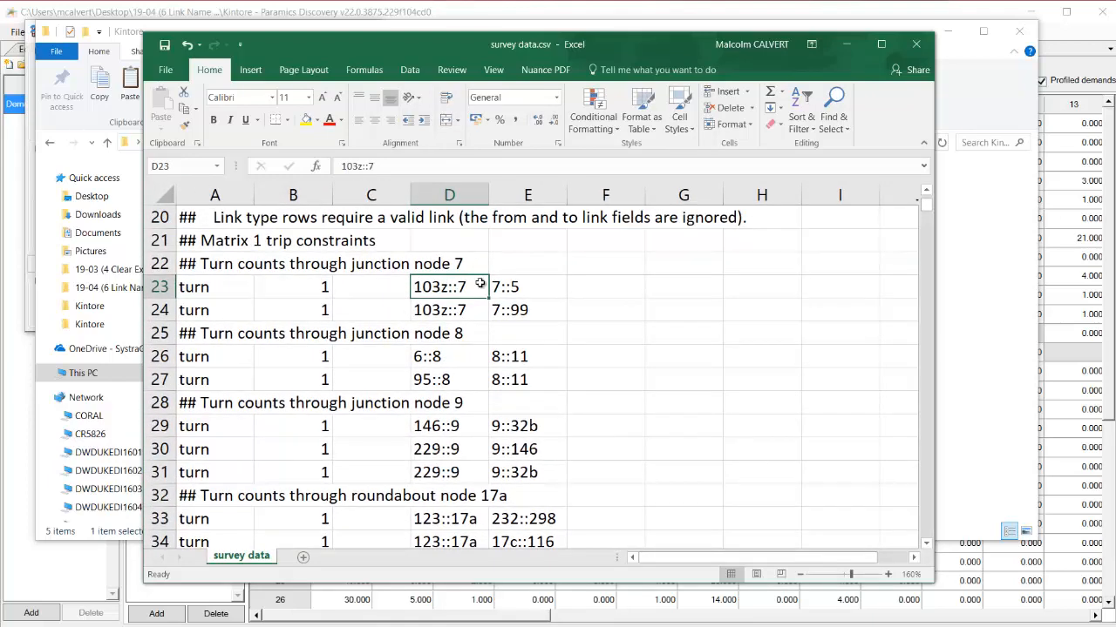
Inspect the From Link and To Link names down the junction turn count rows and close the file
{"action": "left_click", "coordinate": [511, 287]}
{"action": "left_click", "coordinate": [516, 307]}
{"action": "key", "text": "Left"}
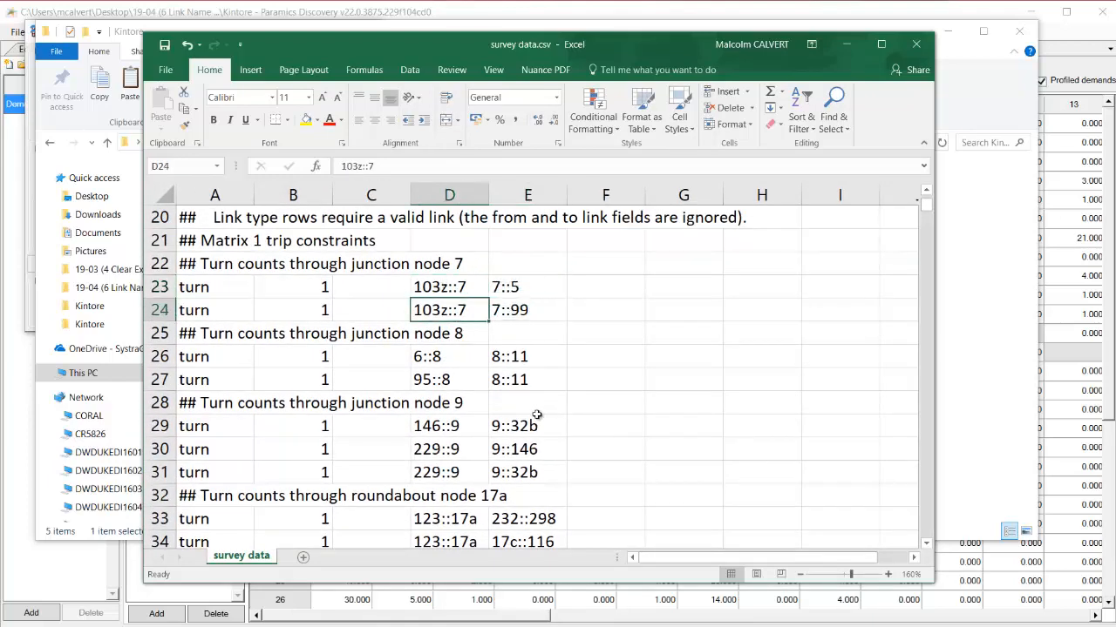
{"action": "scroll", "coordinate": [537, 415], "scroll_direction": "down", "scroll_amount": 14}
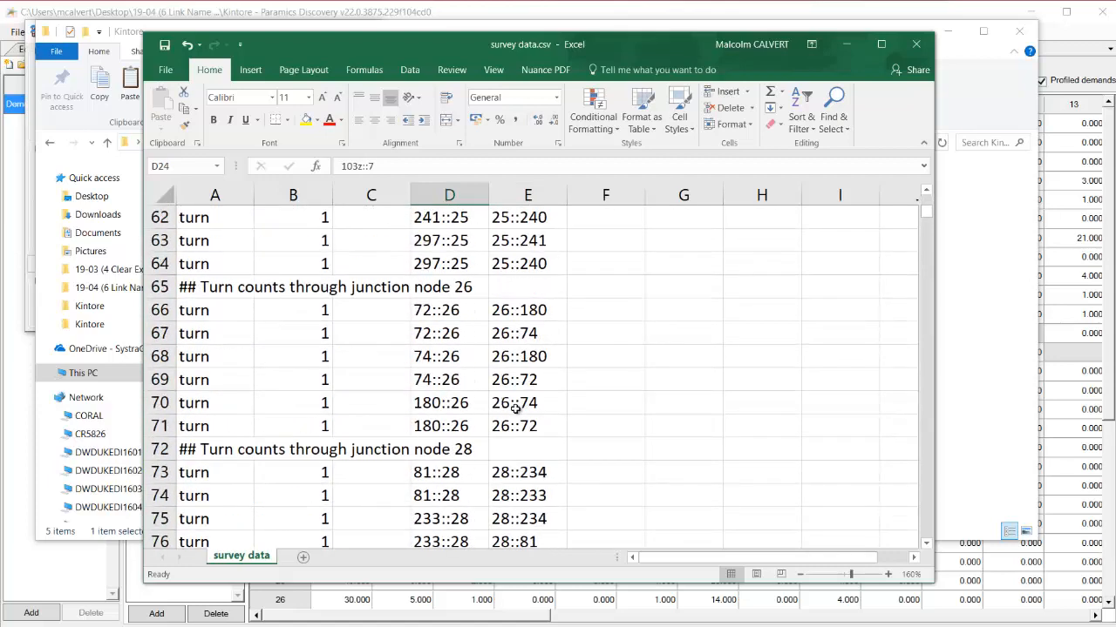
{"action": "scroll", "coordinate": [515, 407], "scroll_direction": "down", "scroll_amount": 10}
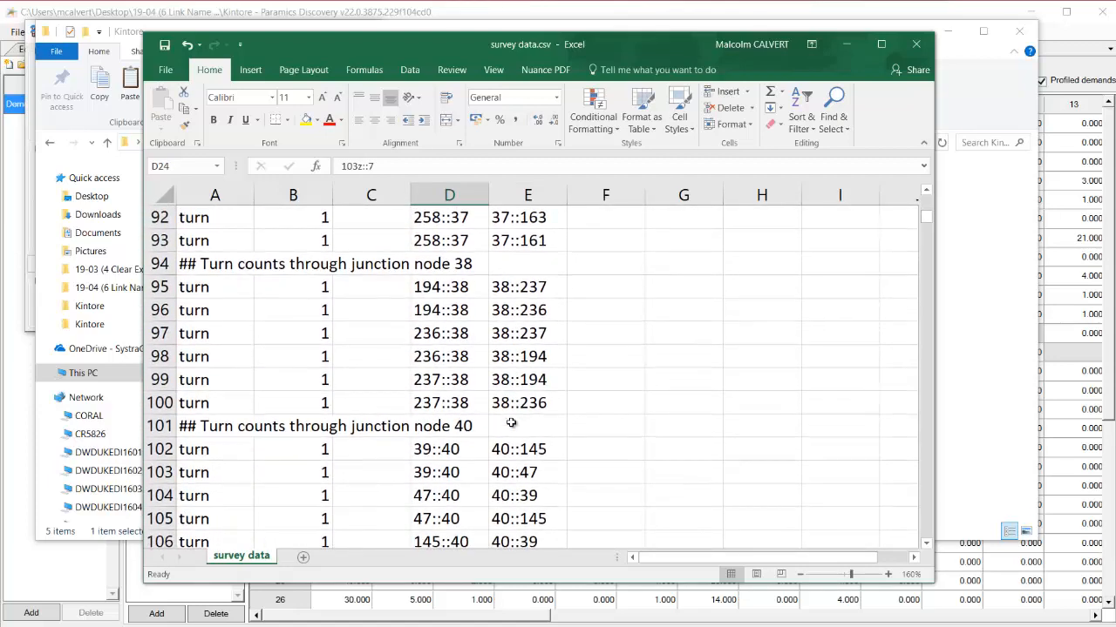
{"action": "scroll", "coordinate": [511, 423], "scroll_direction": "down", "scroll_amount": 3}
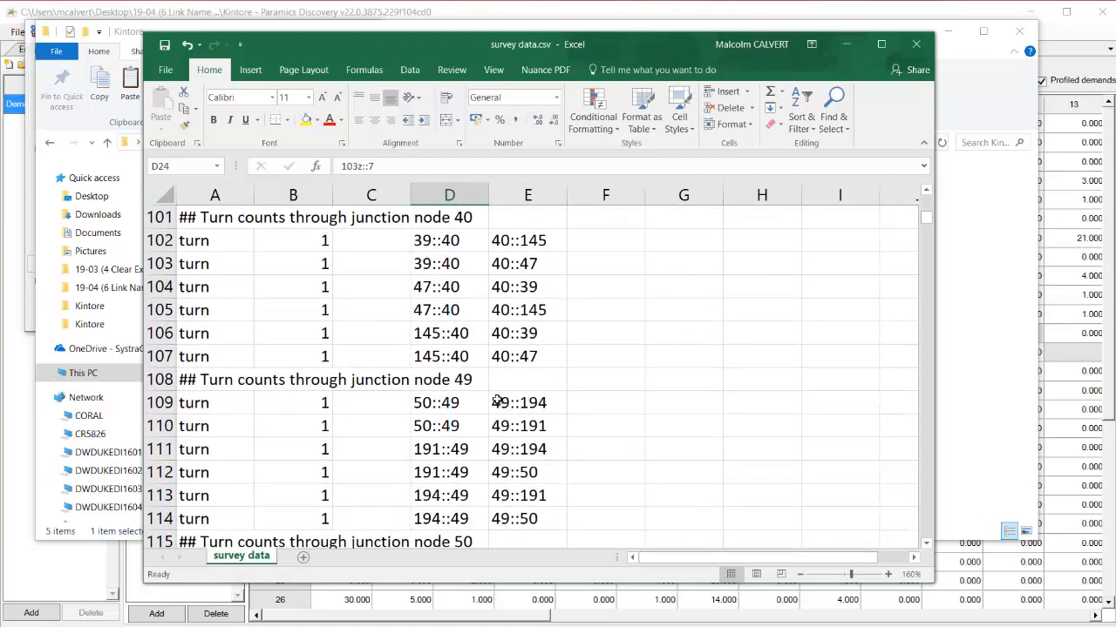
{"action": "left_click", "coordinate": [921, 53]}
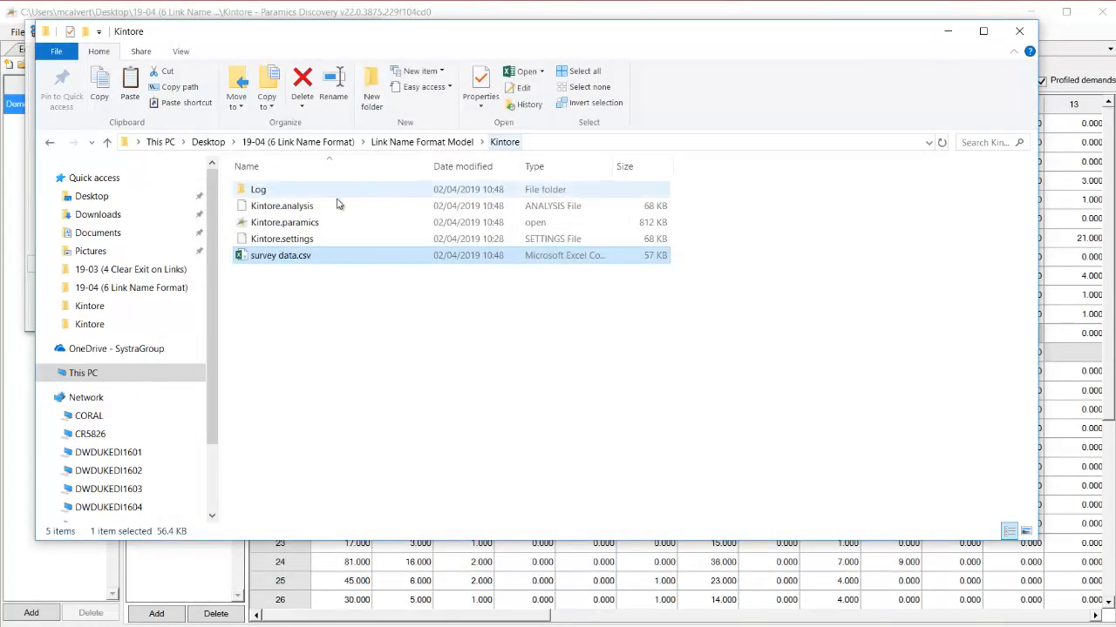
Open turn-counts-links.csv from the run-002 folder inside Log and check the link names in its On Link column
{"action": "double_click", "coordinate": [293, 195]}
{"action": "double_click", "coordinate": [277, 208]}
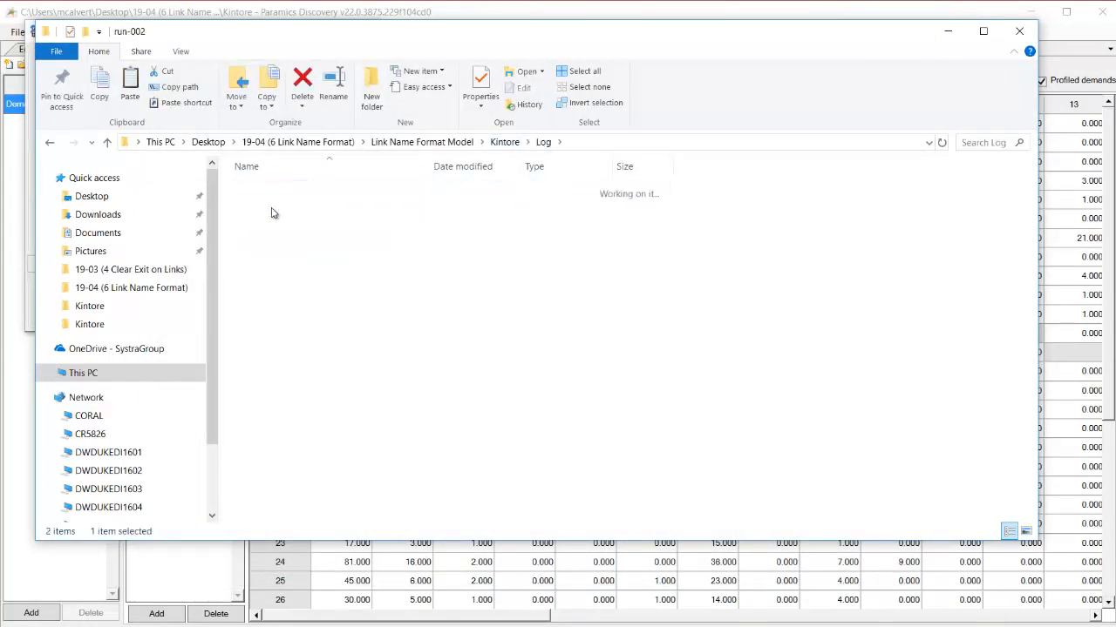
{"action": "left_click", "coordinate": [286, 242]}
{"action": "double_click", "coordinate": [288, 242]}
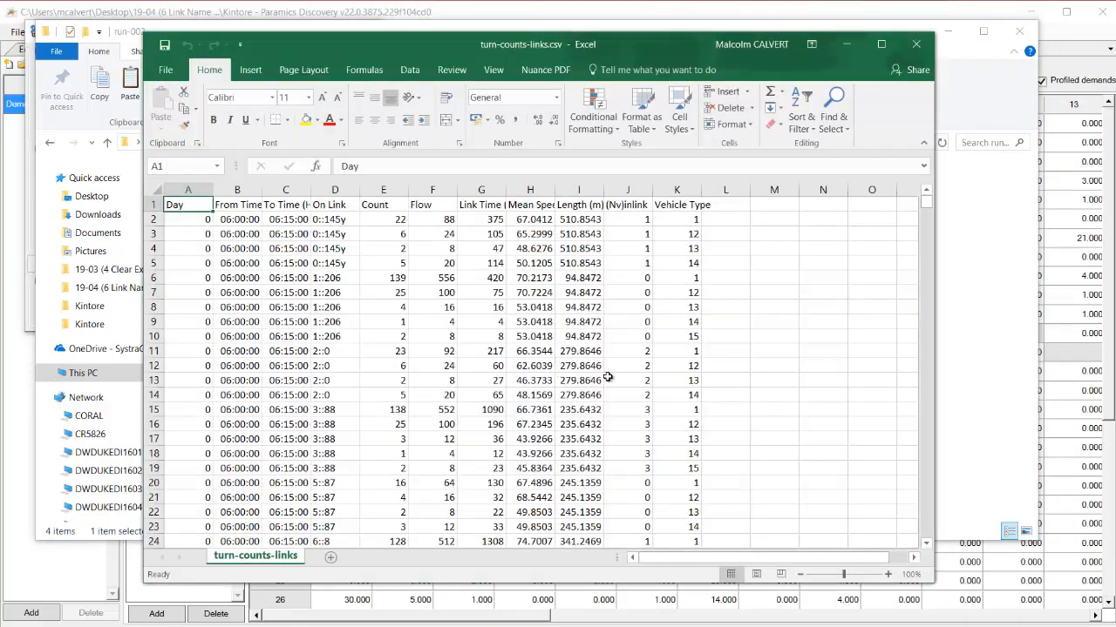
{"action": "left_click", "coordinate": [348, 220]}
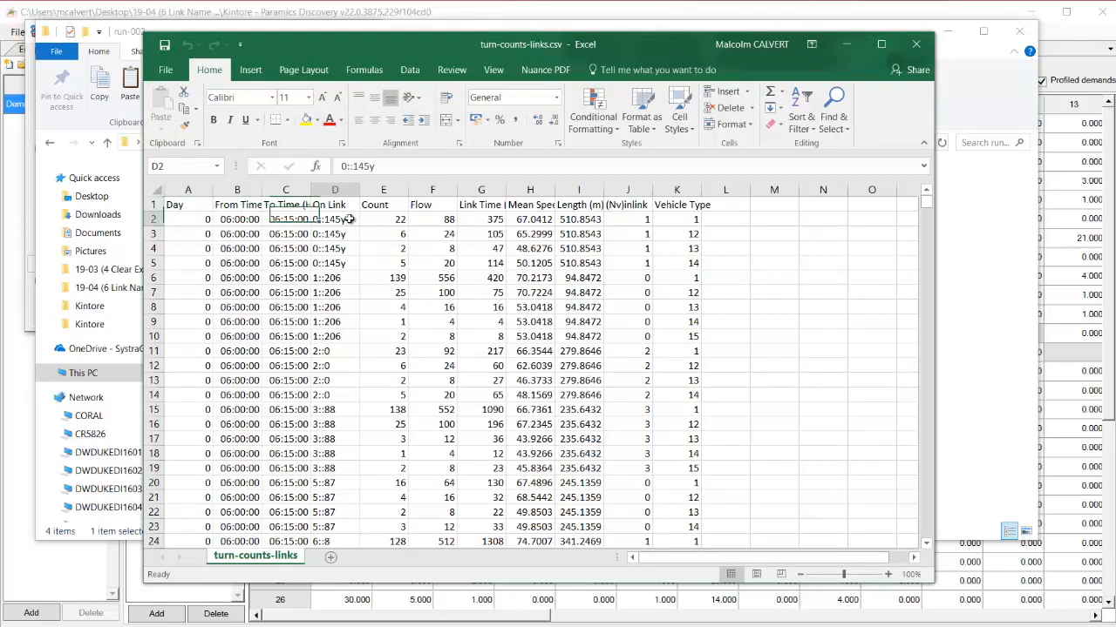
{"action": "scroll", "coordinate": [340, 240], "scroll_direction": "down", "scroll_amount": 13}
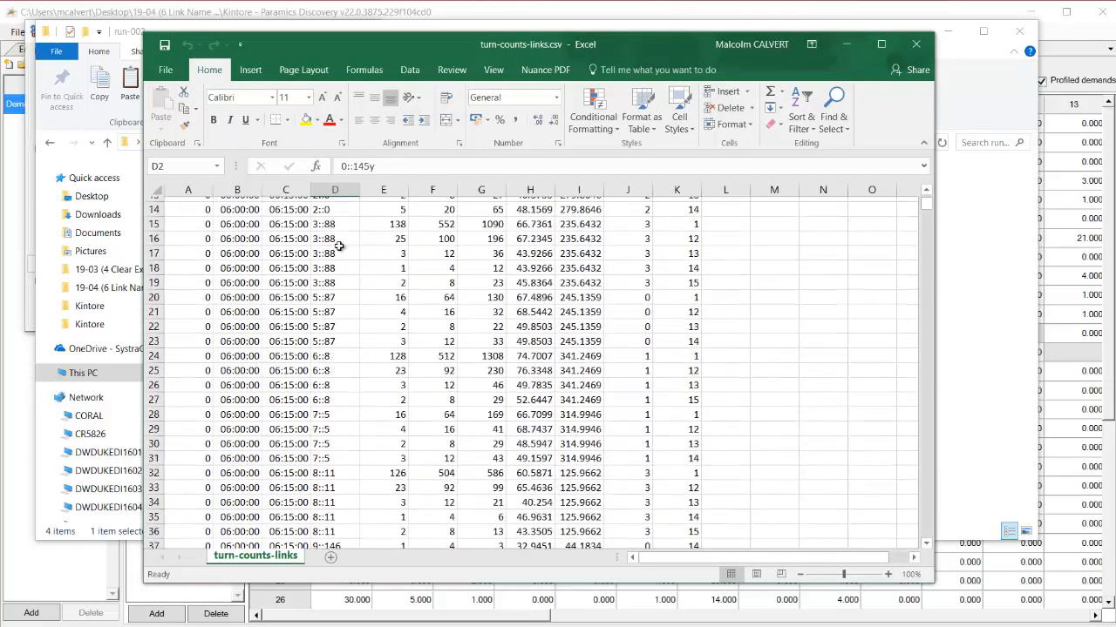
{"action": "scroll", "coordinate": [338, 251], "scroll_direction": "down", "scroll_amount": 12}
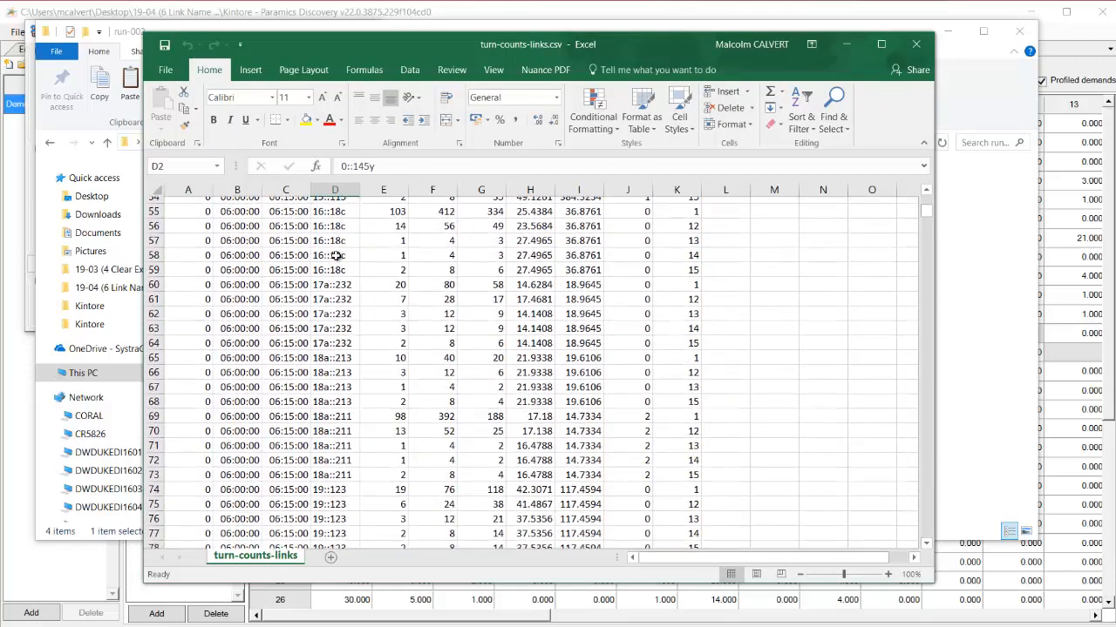
{"action": "left_click", "coordinate": [336, 307]}
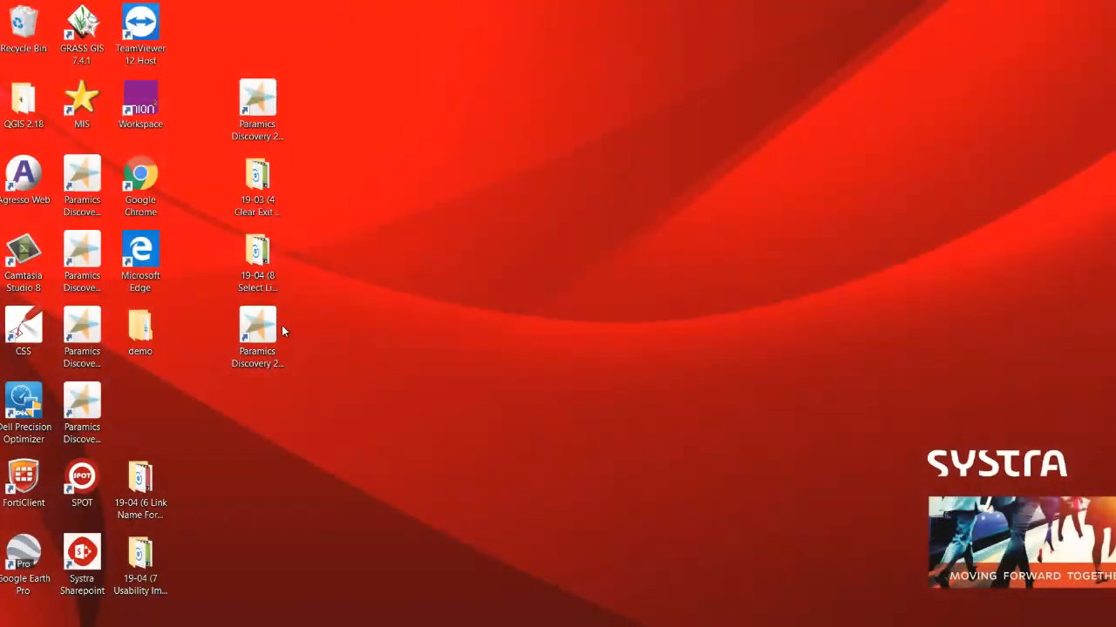
Launch Paramics Discovery and create a new model with left hand traffic and MPH speed units
{"action": "left_click", "coordinate": [259, 324]}
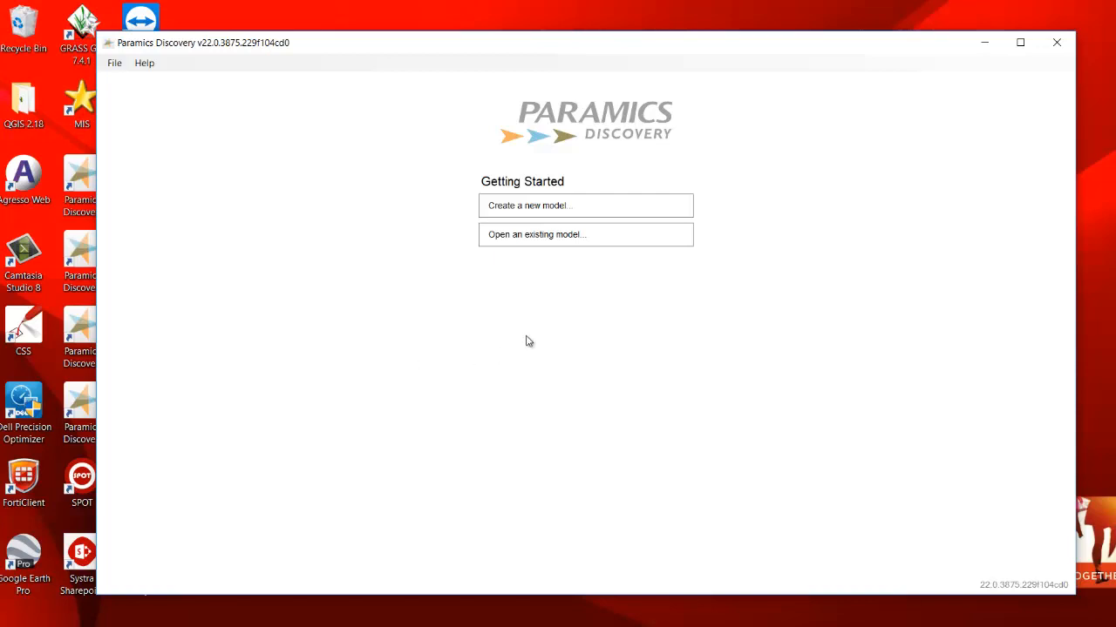
{"action": "left_click", "coordinate": [533, 216]}
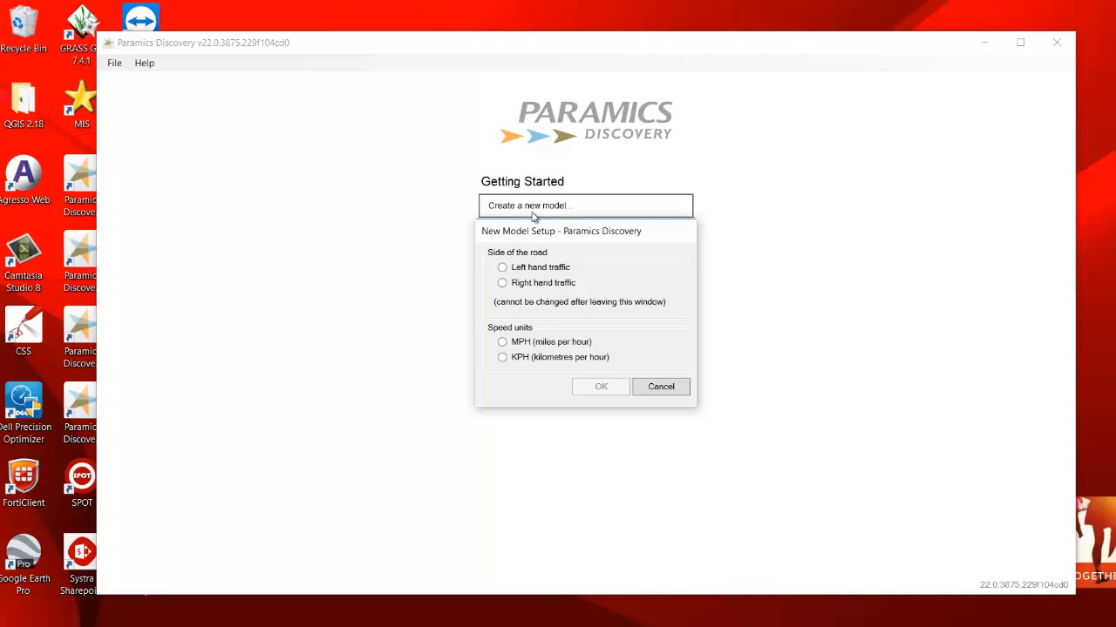
{"action": "left_click", "coordinate": [538, 269]}
{"action": "left_click", "coordinate": [529, 344]}
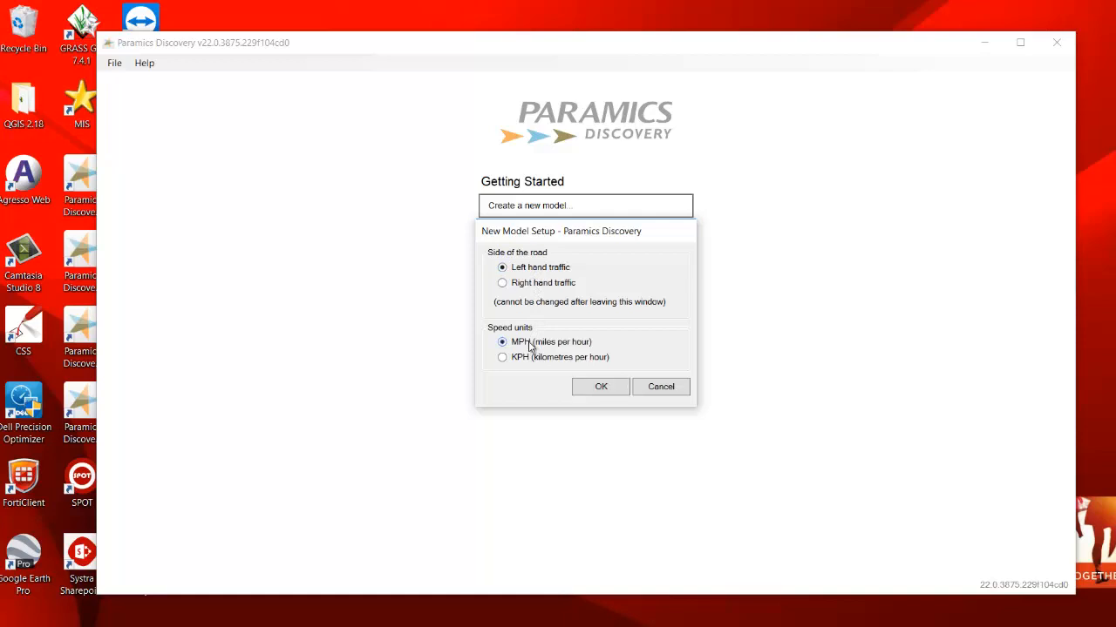
{"action": "left_click", "coordinate": [599, 389]}
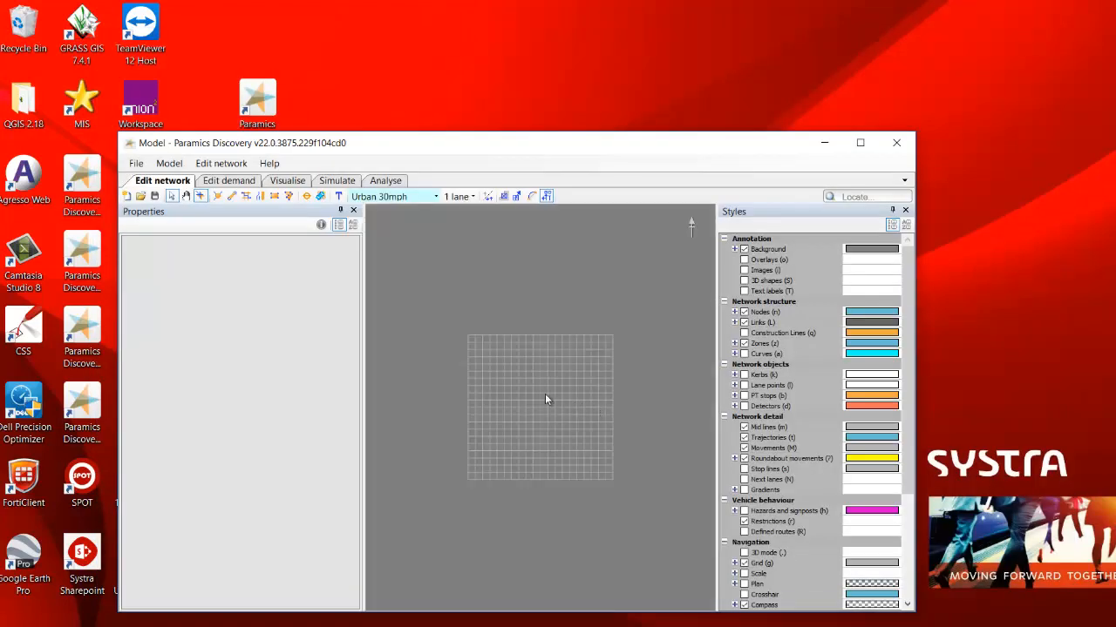
Open the new model's settings and check the CSV export link name format
{"action": "left_click", "coordinate": [169, 163]}
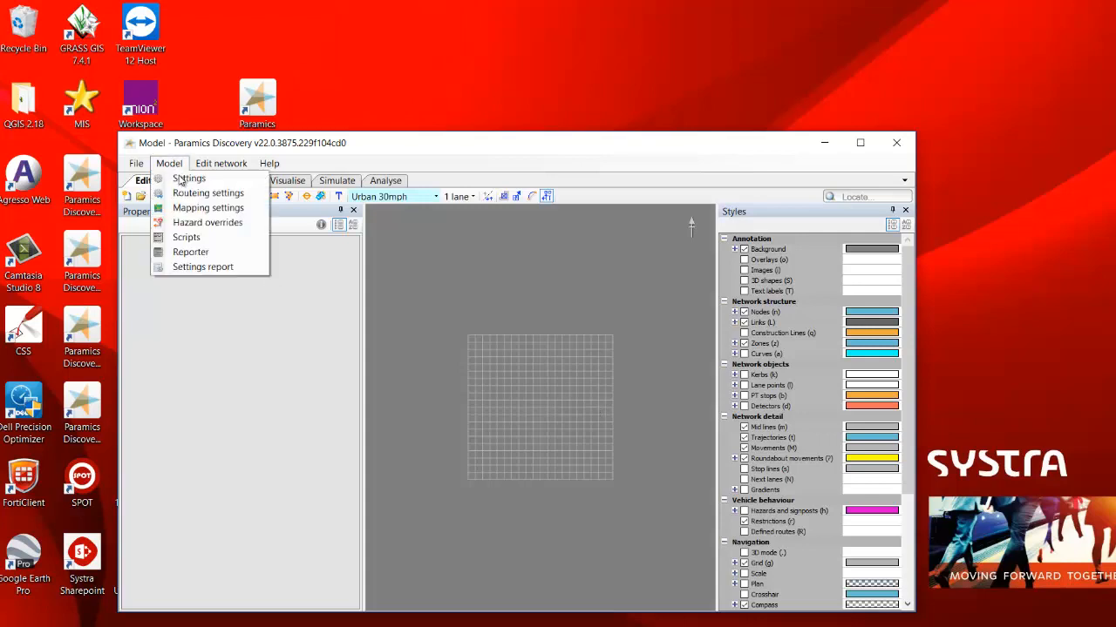
{"action": "left_click", "coordinate": [181, 177]}
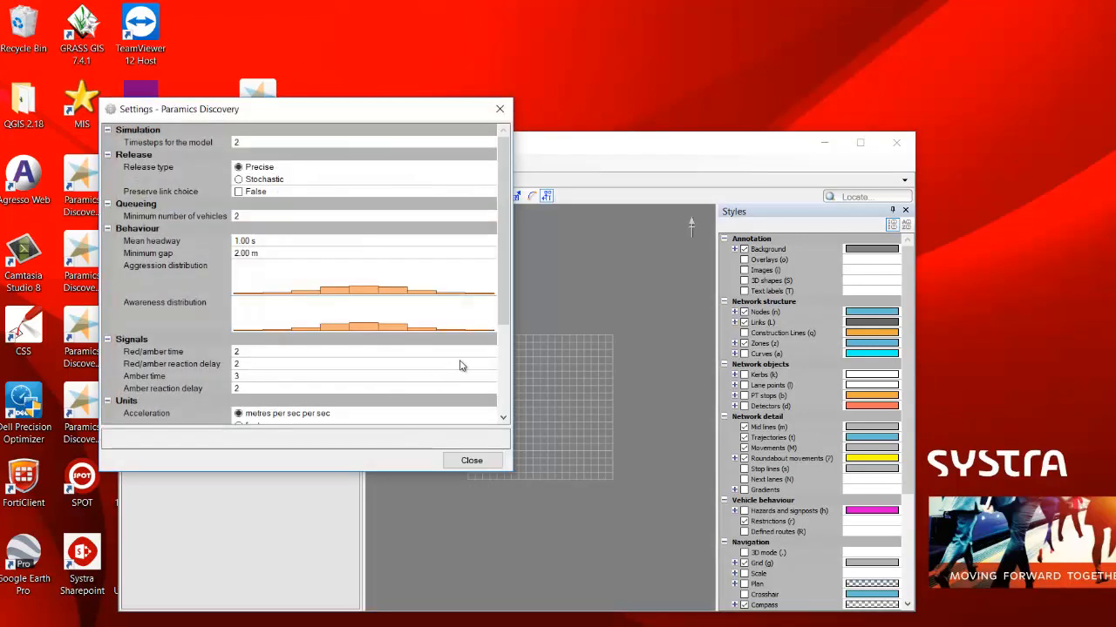
{"action": "left_click_drag", "start_coordinate": [502, 236], "coordinate": [502, 318]}
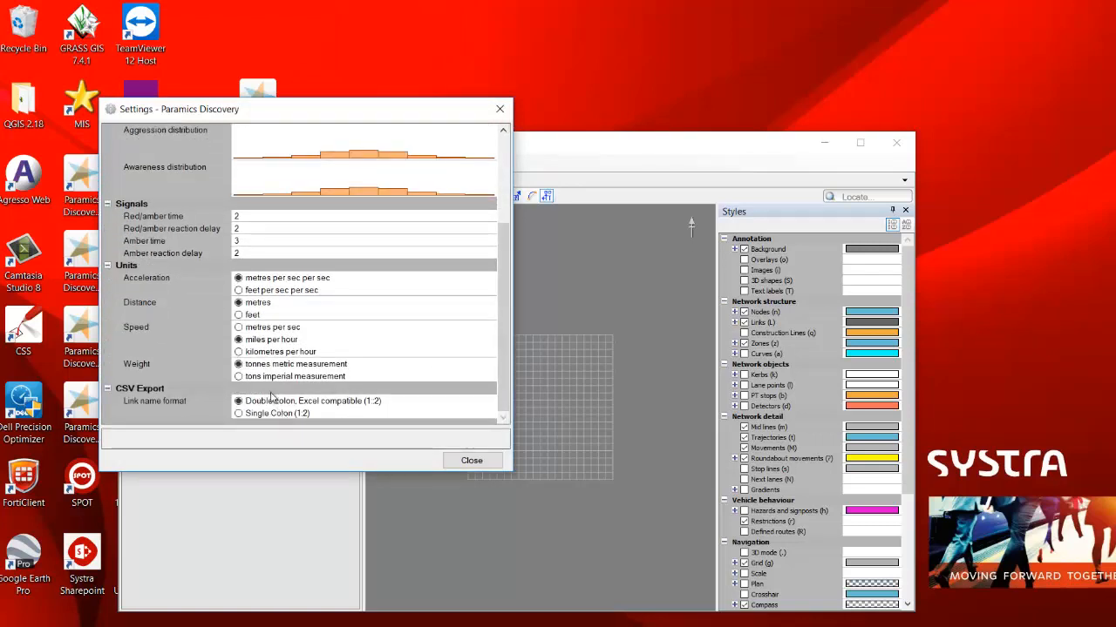